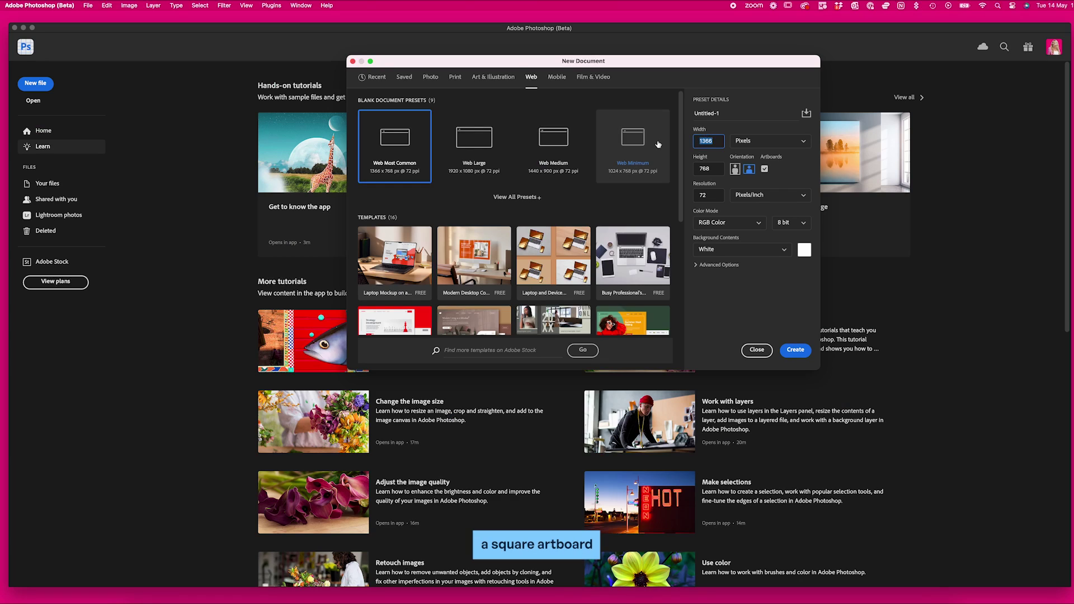
Step: Create a 1080 × 1080 px artboard at 300 ppi resolution
{"action": "type", "text": "1080"}
{"action": "key", "text": "Tab"}
{"action": "type", "text": "1080"}
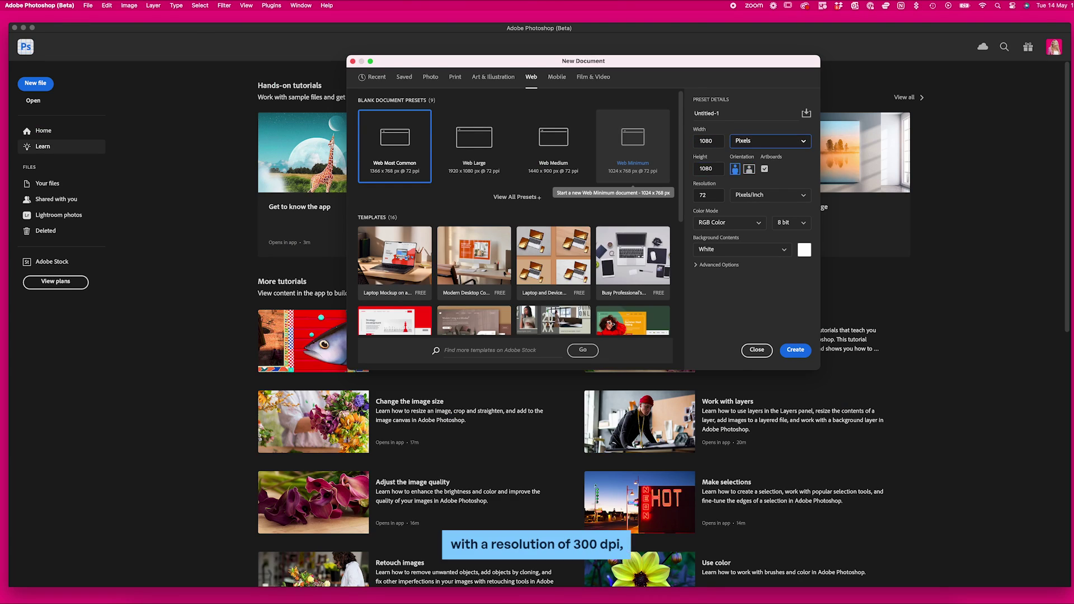
{"action": "key", "text": "Tab"}
{"action": "type", "text": "300"}
{"action": "key", "text": "Tab"}
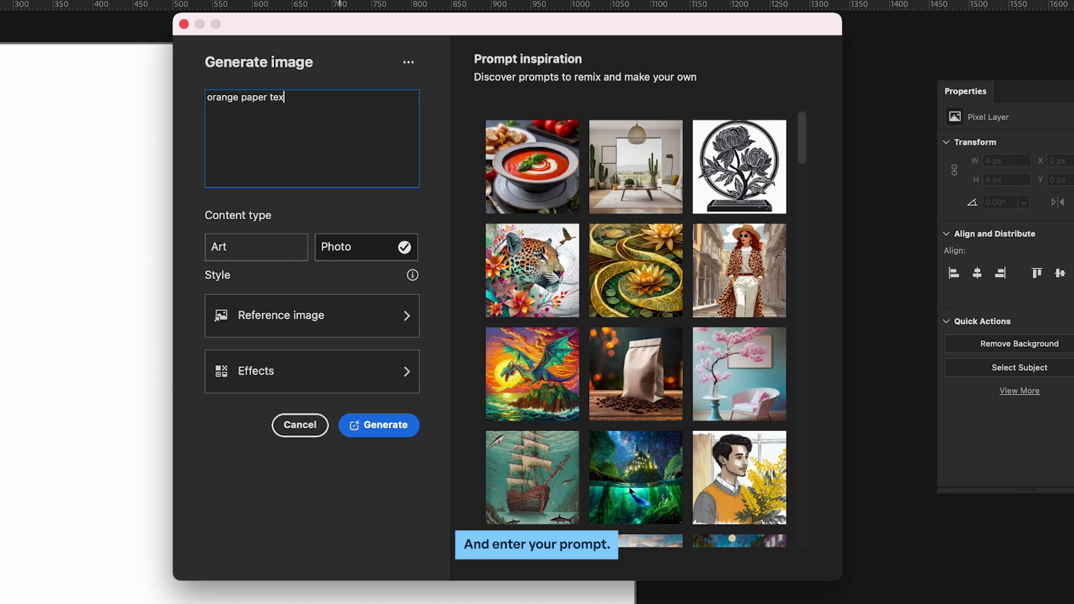
Step: Generate 'orange paper texture, flat, top view' and keep the dried-orange-slices variation
{"action": "type", "text": " texture, flat"}
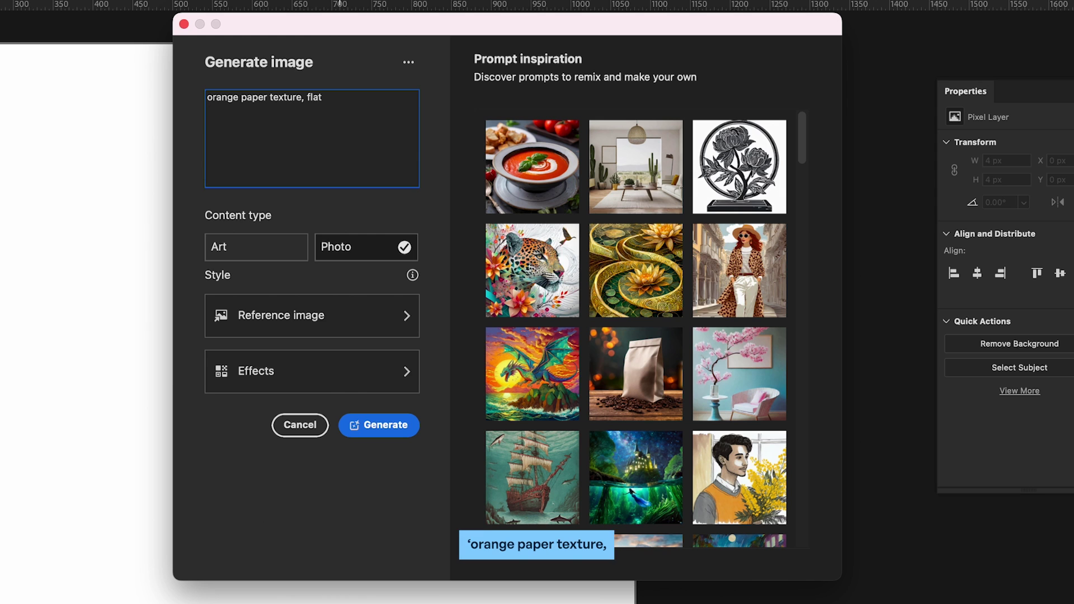
{"action": "type", "text": ", top view"}
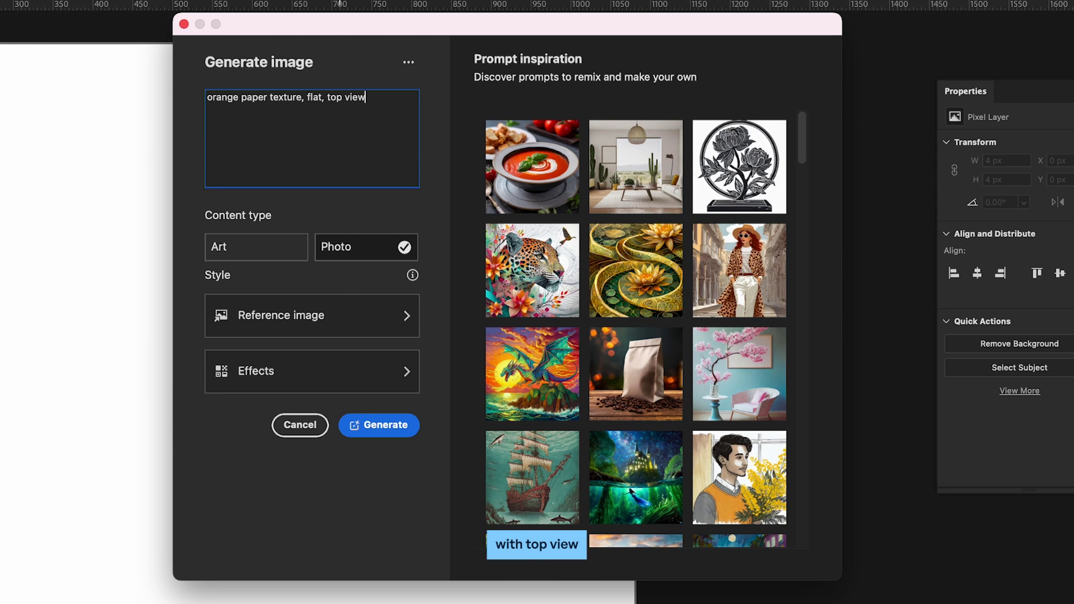
{"action": "key", "text": "Return"}
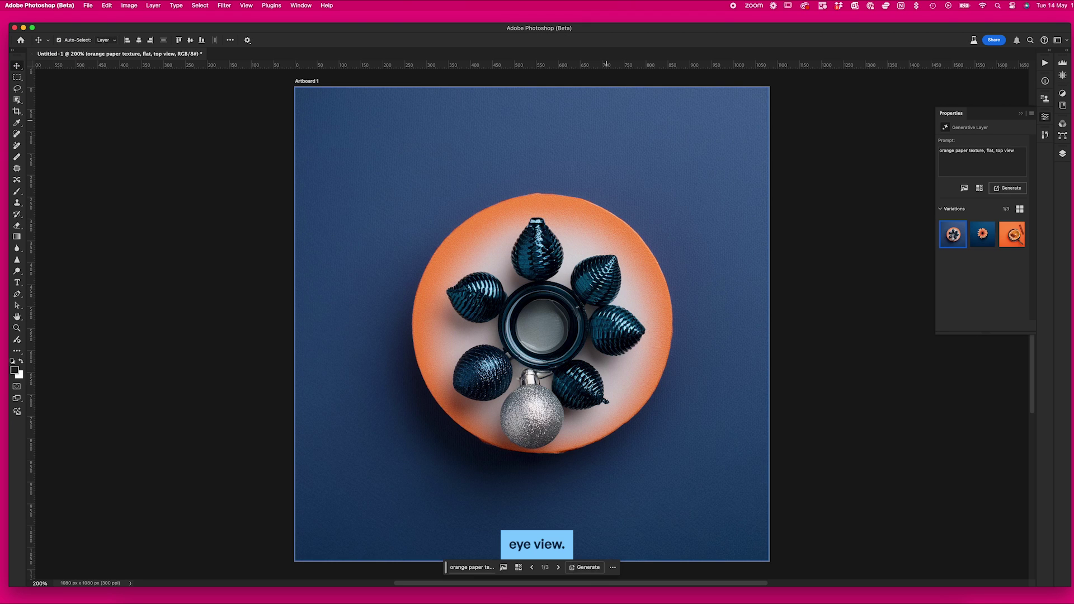
{"action": "left_click", "coordinate": [1014, 236]}
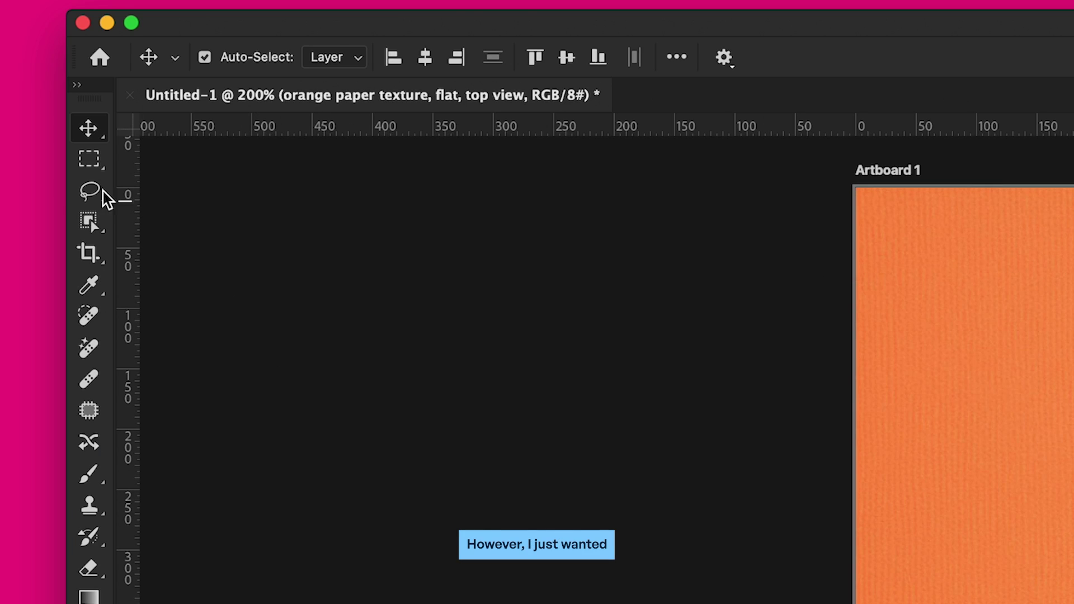
Step: Lasso the pan, slices and cinnamon, erase them with a prompt-less Generative Fill, and select both layers
{"action": "left_click", "coordinate": [18, 89]}
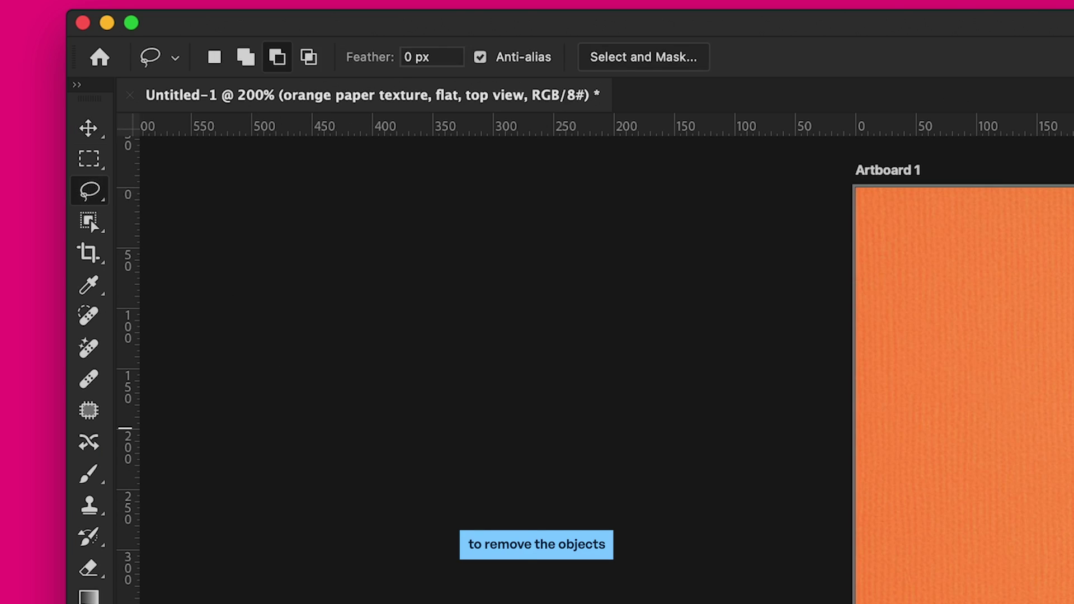
{"action": "mouse_move", "coordinate": [462, 156]}
{"action": "left_mouse_down"}
{"action": "mouse_move", "coordinate": [642, 106]}
{"action": "mouse_move", "coordinate": [785, 200]}
{"action": "left_mouse_up"}
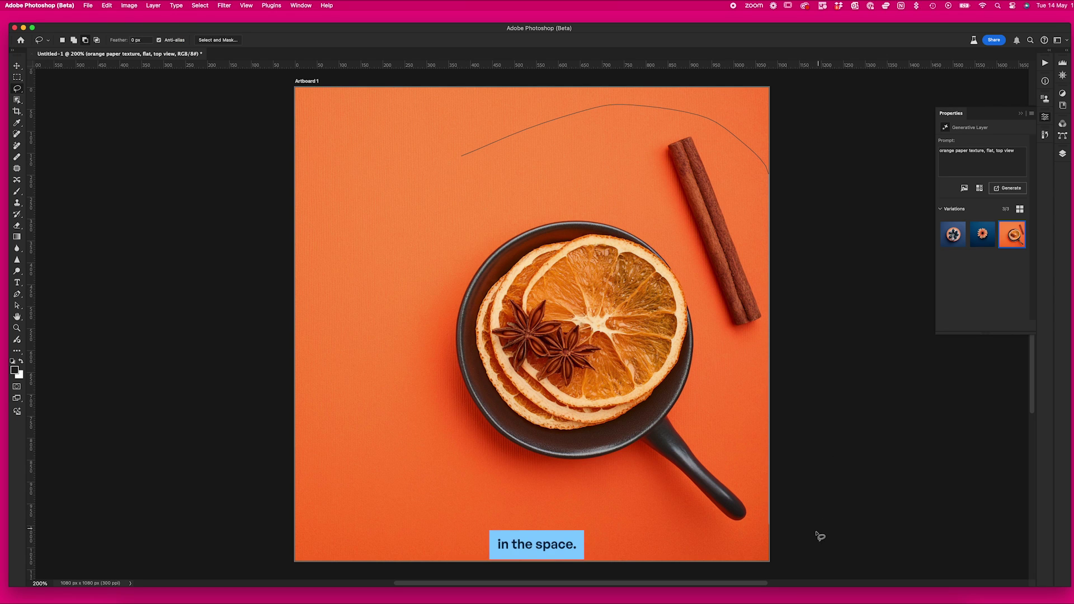
{"action": "mouse_move", "coordinate": [818, 536]}
{"action": "left_mouse_down"}
{"action": "mouse_move", "coordinate": [697, 576]}
{"action": "mouse_move", "coordinate": [396, 476]}
{"action": "left_mouse_up"}
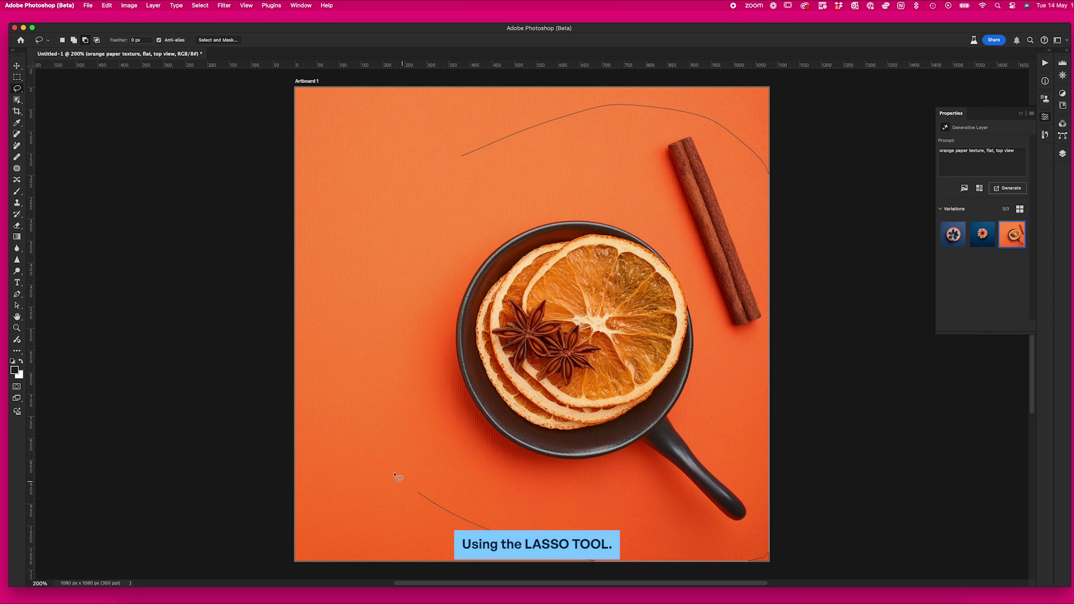
{"action": "left_click_drag", "start_coordinate": [428, 197], "coordinate": [450, 168]}
{"action": "left_click", "coordinate": [507, 93]}
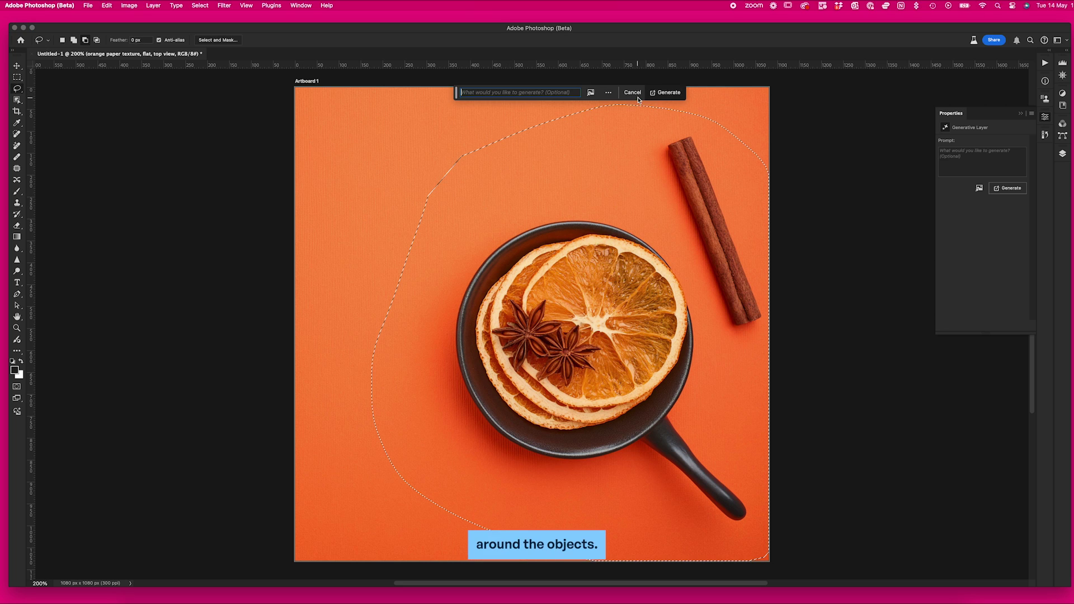
{"action": "left_click", "coordinate": [680, 97]}
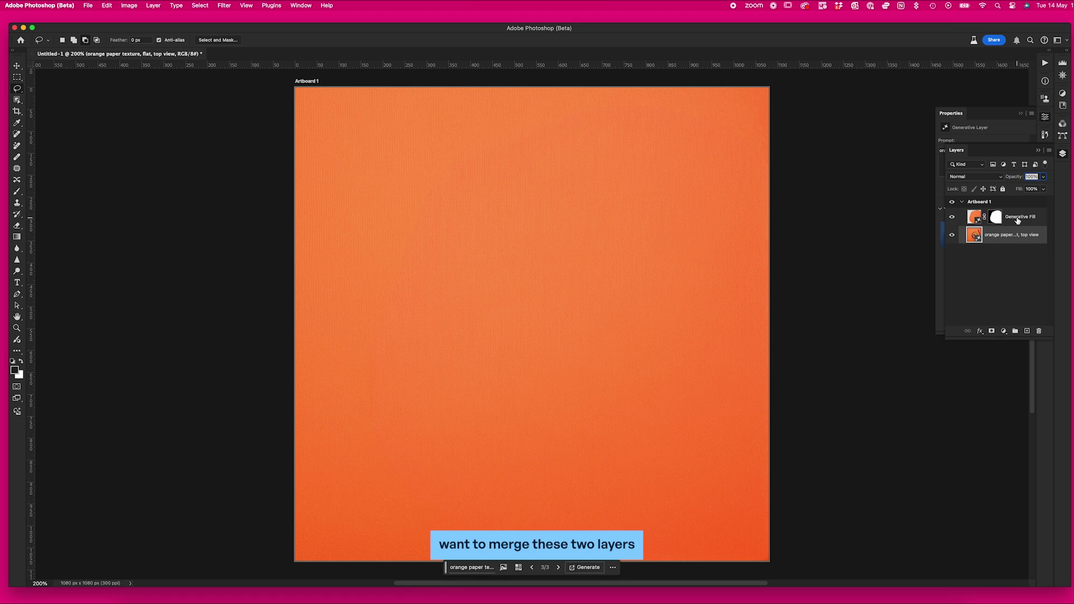
{"action": "left_click", "coordinate": [1017, 219], "text": "shift"}
{"action": "right_click", "coordinate": [1015, 218]}
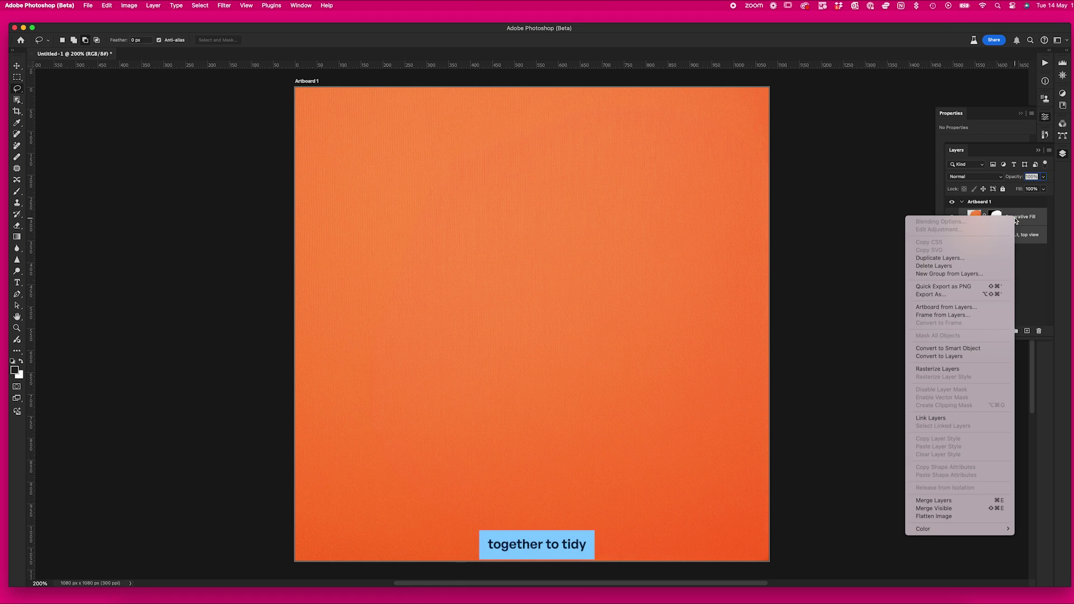
Step: Merge the background layers and place the can mock-up PNG, scaled down, on the artboard
{"action": "left_click", "coordinate": [943, 500]}
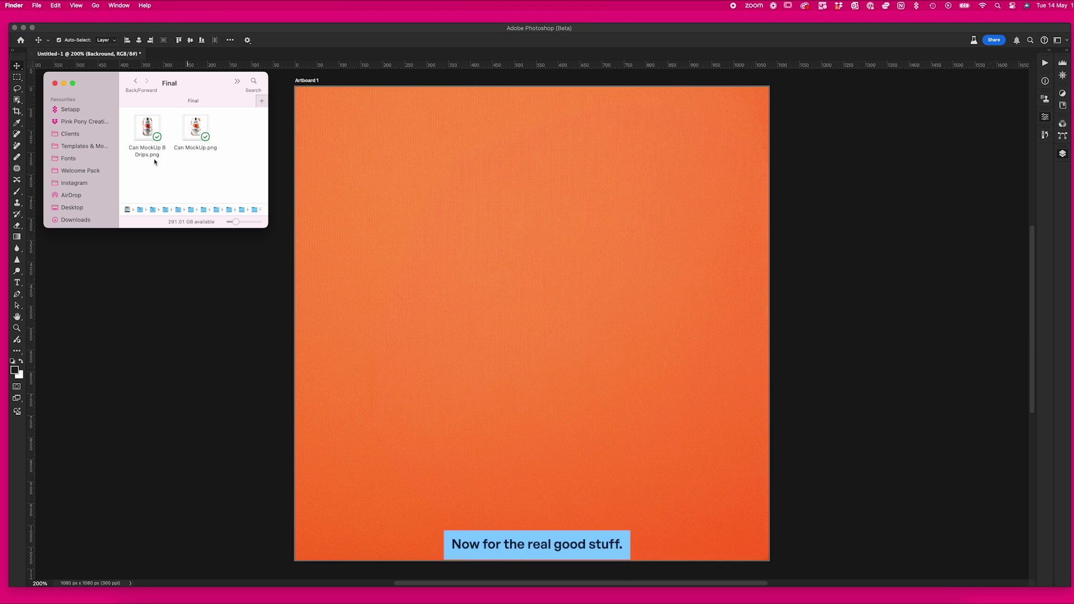
{"action": "left_click_drag", "start_coordinate": [151, 133], "coordinate": [508, 262]}
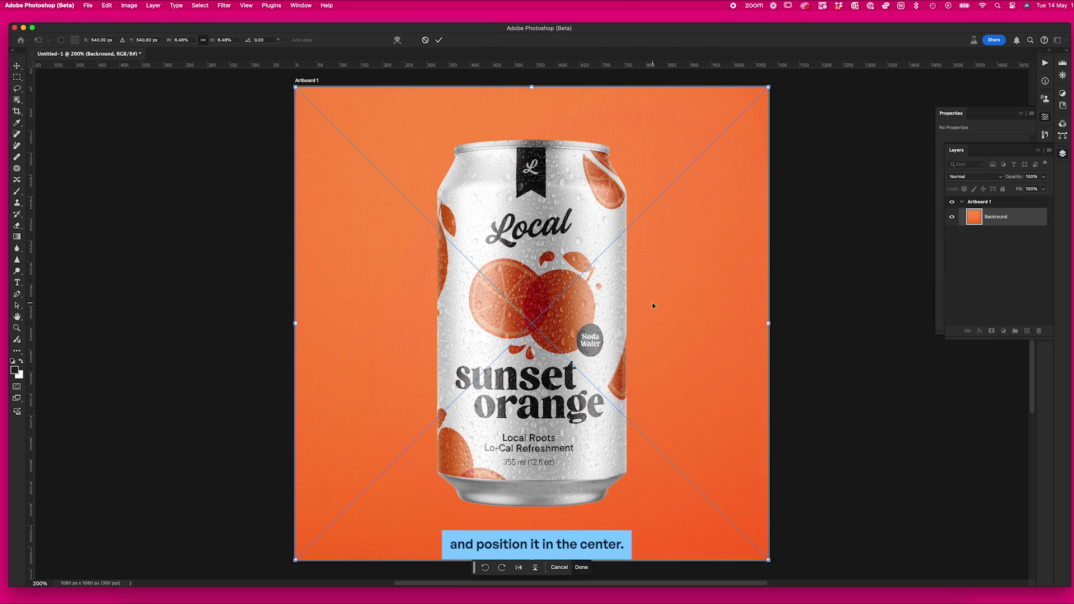
{"action": "left_click_drag", "start_coordinate": [758, 326], "coordinate": [565, 323]}
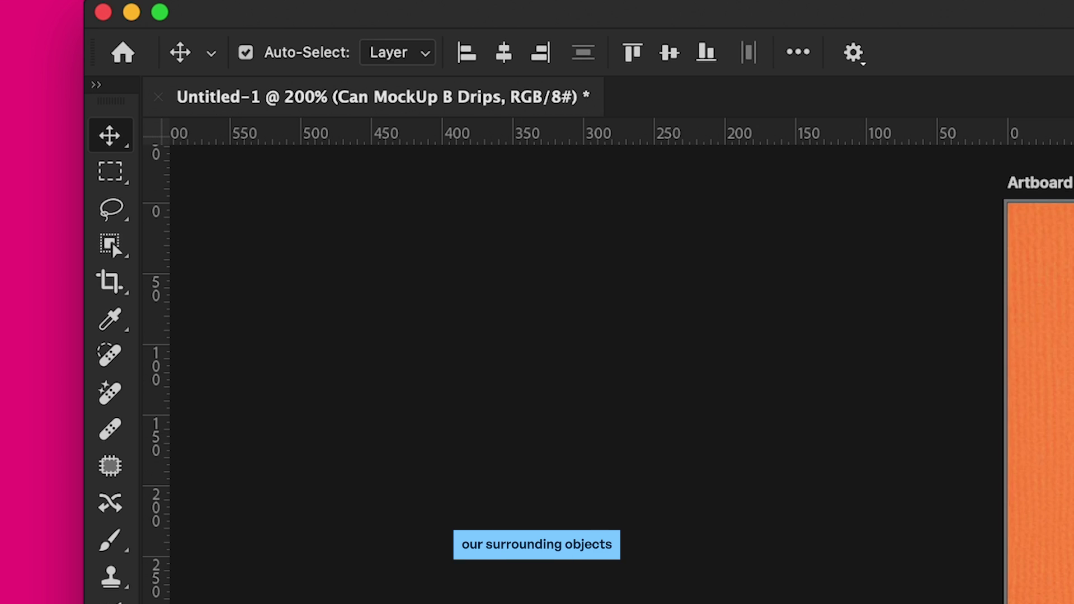
Step: Generate an 'orange slice, top view' in the top-left area, keeping the second variation
{"action": "left_click", "coordinate": [110, 209]}
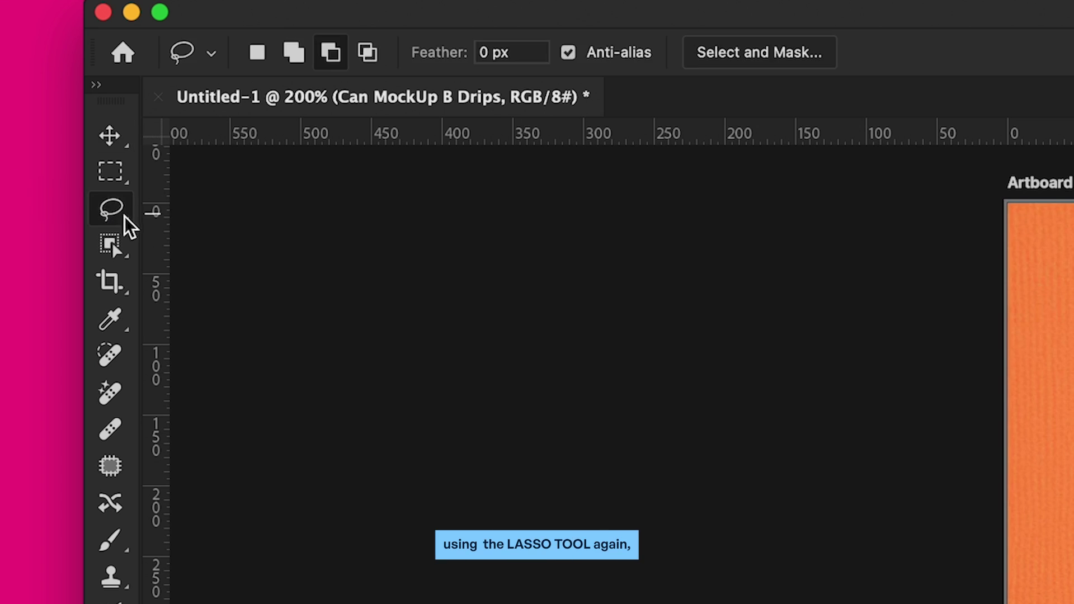
{"action": "mouse_move", "coordinate": [294, 135]}
{"action": "left_mouse_down"}
{"action": "mouse_move", "coordinate": [426, 260]}
{"action": "mouse_move", "coordinate": [199, 257]}
{"action": "left_mouse_up"}
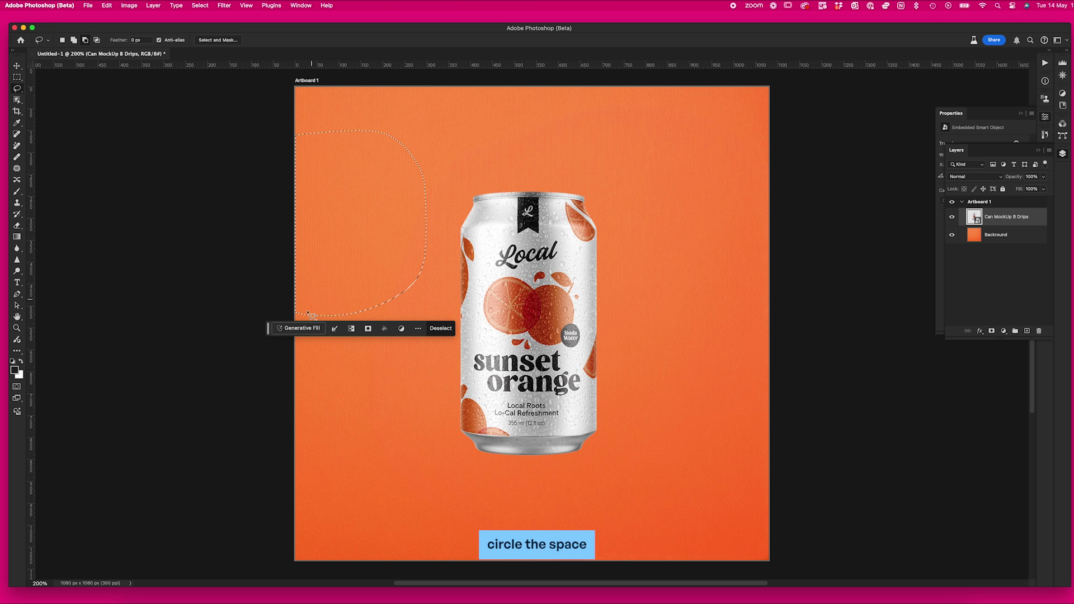
{"action": "left_click", "coordinate": [297, 327]}
{"action": "type", "text": "orange slice, top"}
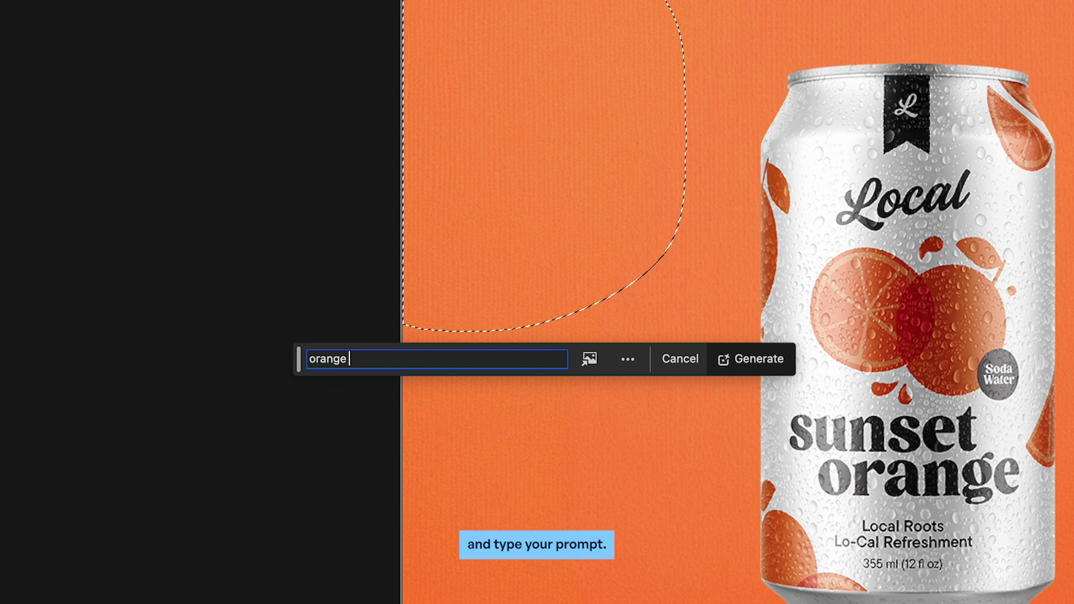
{"action": "type", "text": " view"}
{"action": "key", "text": "Return"}
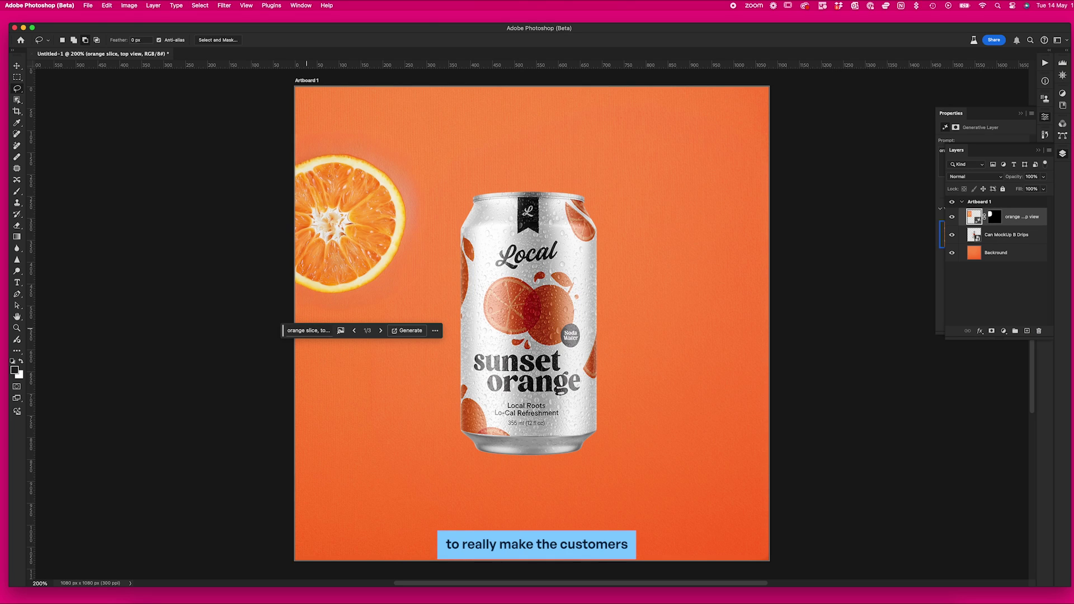
{"action": "left_click", "coordinate": [951, 113]}
{"action": "left_click", "coordinate": [1010, 235]}
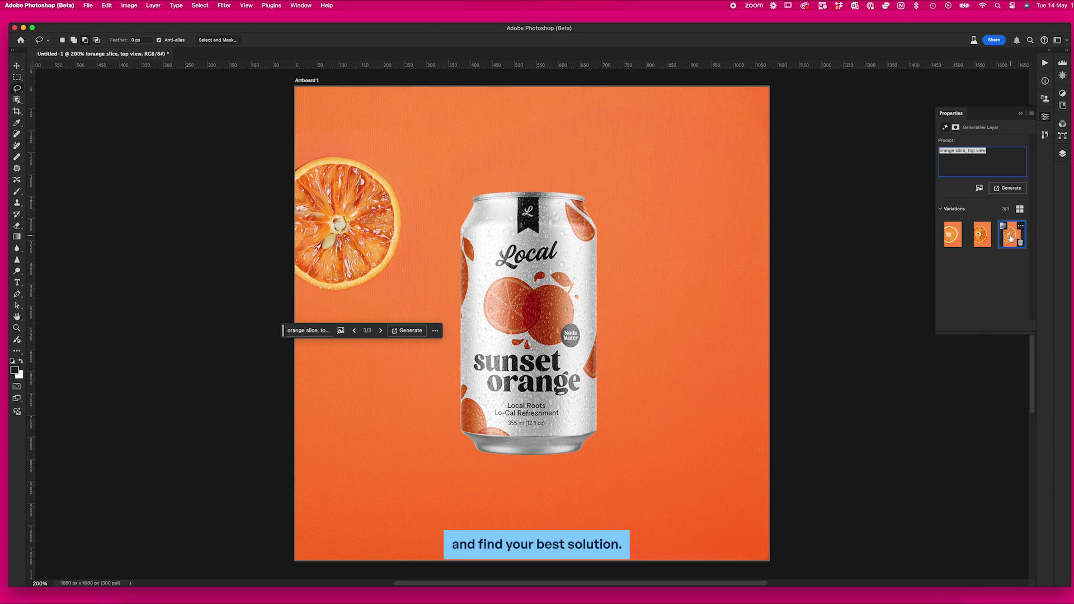
{"action": "left_click", "coordinate": [986, 239]}
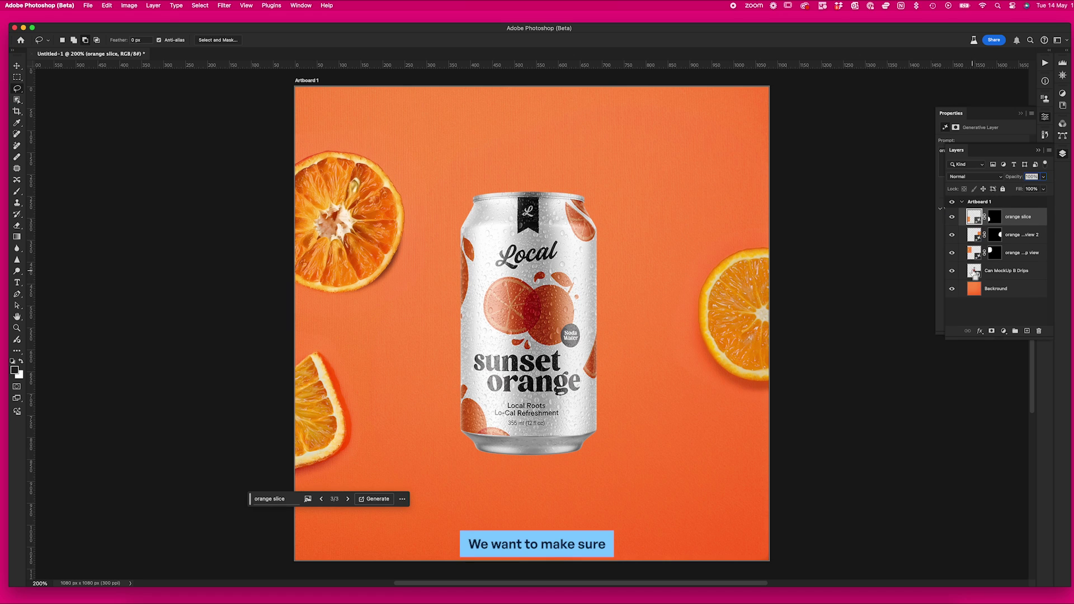
Step: Select a narrow ring around the can by inverting its outline and subtracting the outer areas
{"action": "left_click", "coordinate": [974, 272], "text": "super"}
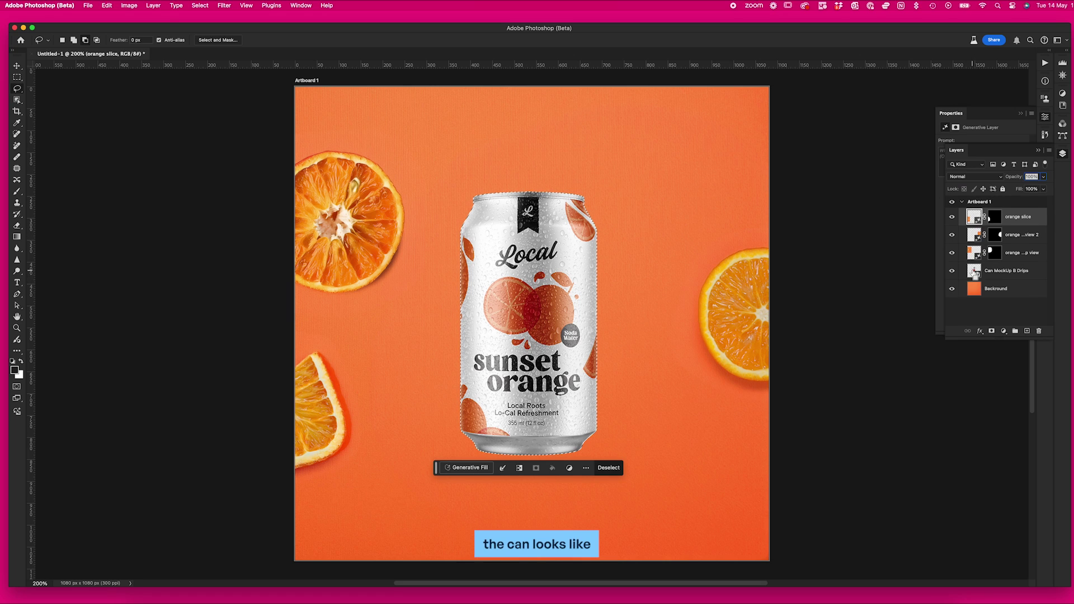
{"action": "key", "text": "super+shift+i"}
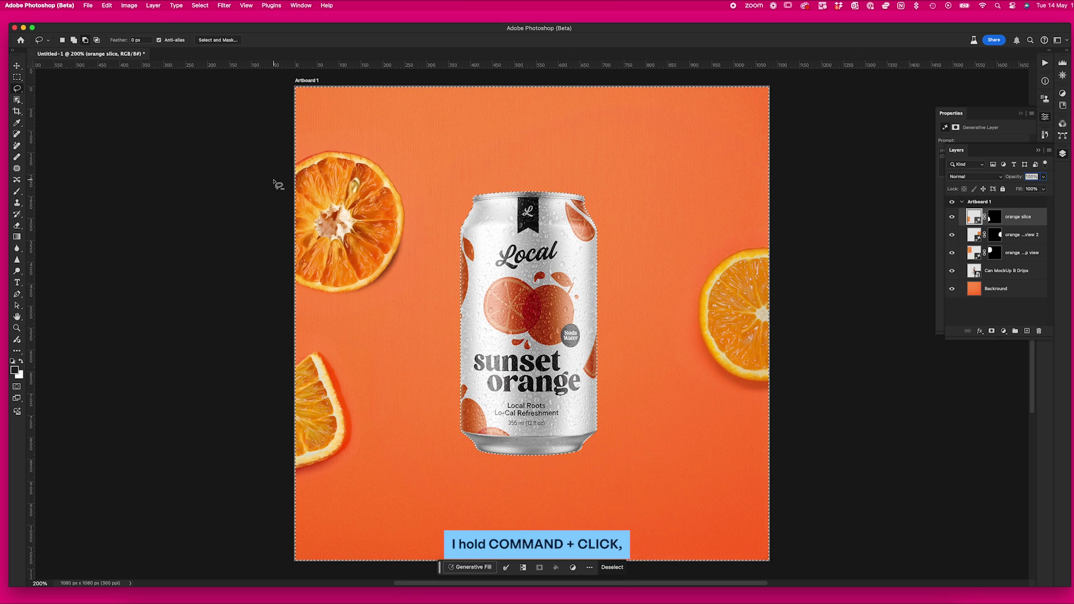
{"action": "left_click", "coordinate": [24, 76]}
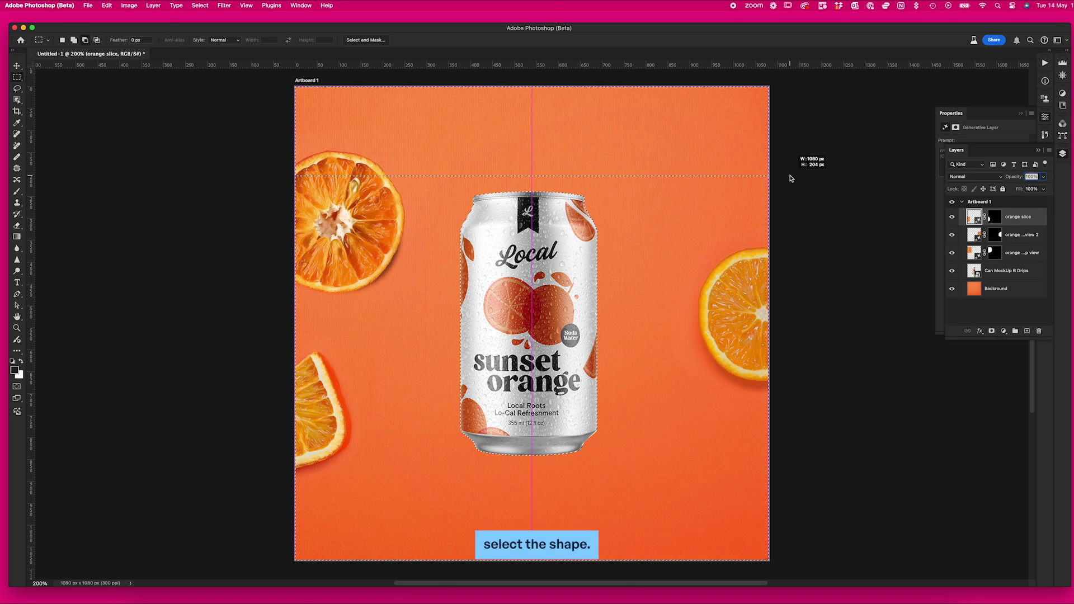
{"action": "left_click_drag", "start_coordinate": [799, 177], "coordinate": [280, 73]}
{"action": "left_click_drag", "start_coordinate": [620, 146], "coordinate": [823, 566]}
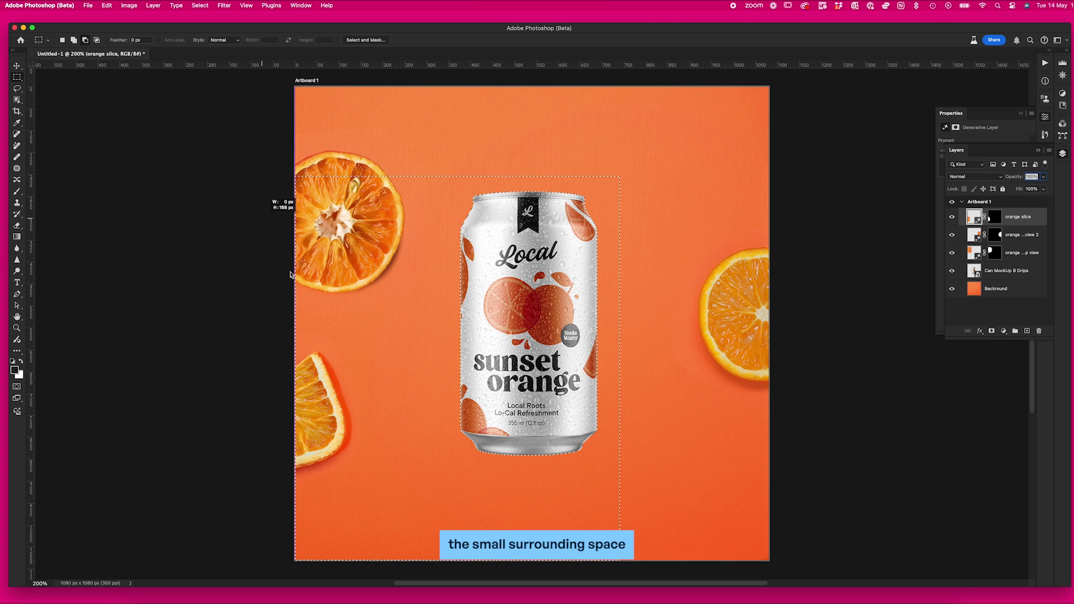
{"action": "left_click_drag", "start_coordinate": [295, 146], "coordinate": [422, 566]}
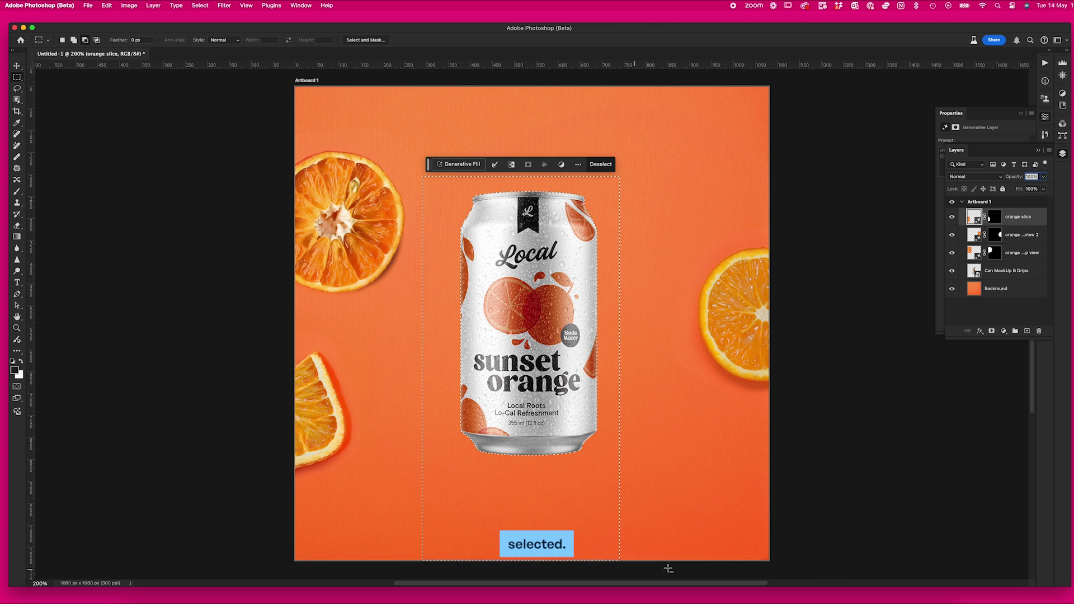
{"action": "left_click_drag", "start_coordinate": [681, 560], "coordinate": [404, 479]}
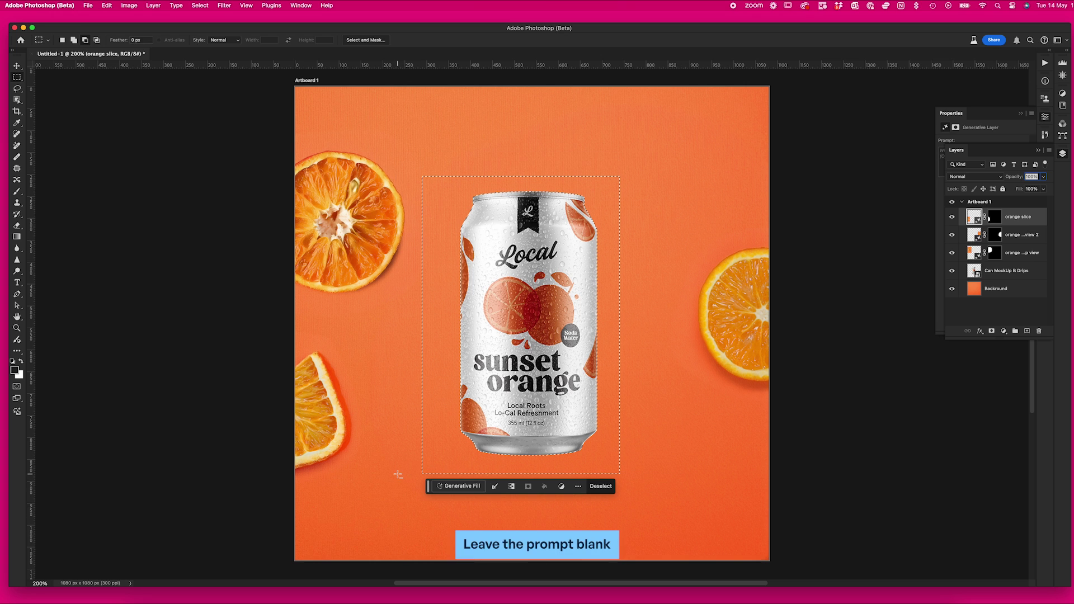
Step: Generative Fill the ring around the can with the prompt 'shadow, top view'
{"action": "left_click", "coordinate": [444, 485]}
{"action": "left_click", "coordinate": [618, 486]}
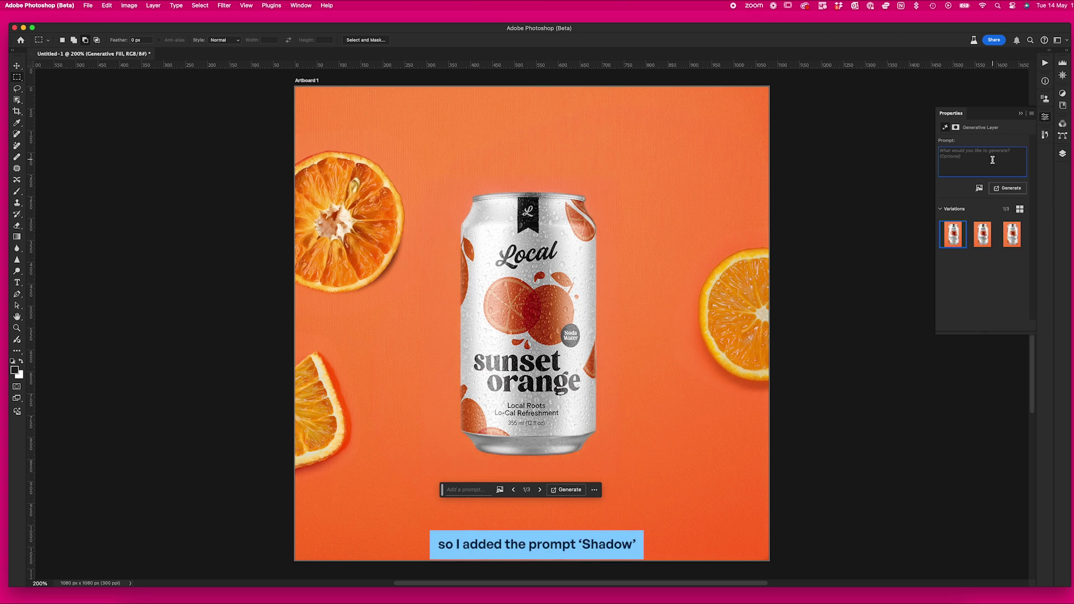
{"action": "type", "text": "shadow"}
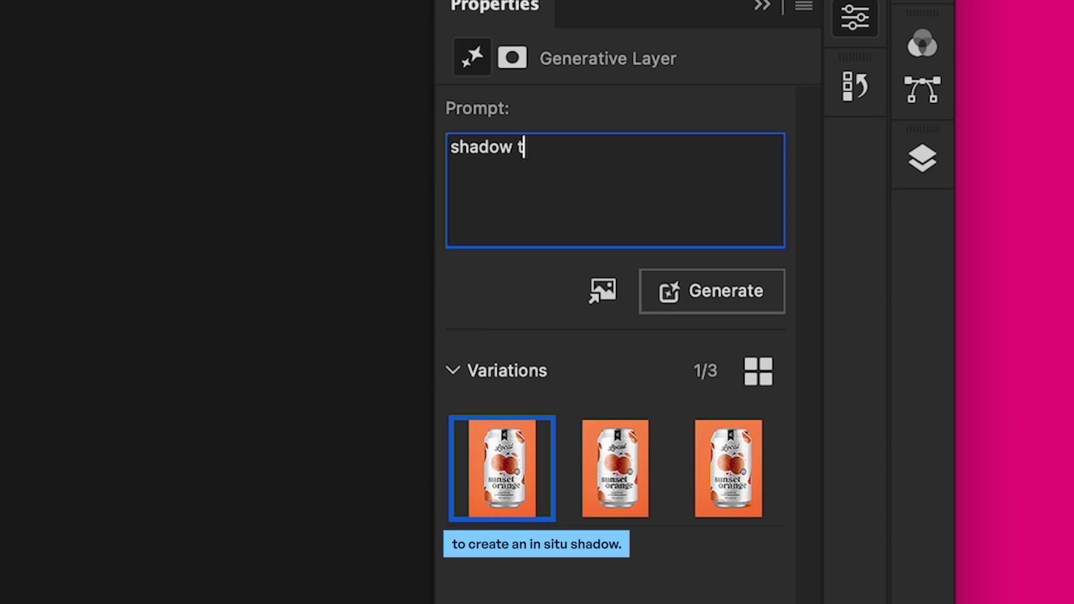
{"action": "type", "text": ", top view"}
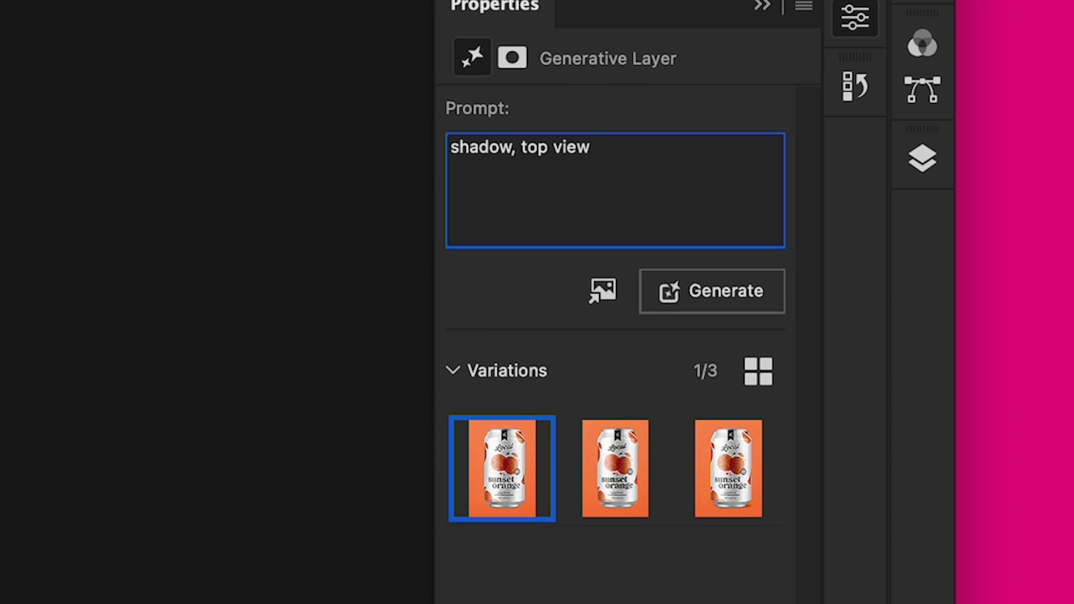
{"action": "left_click", "coordinate": [702, 299]}
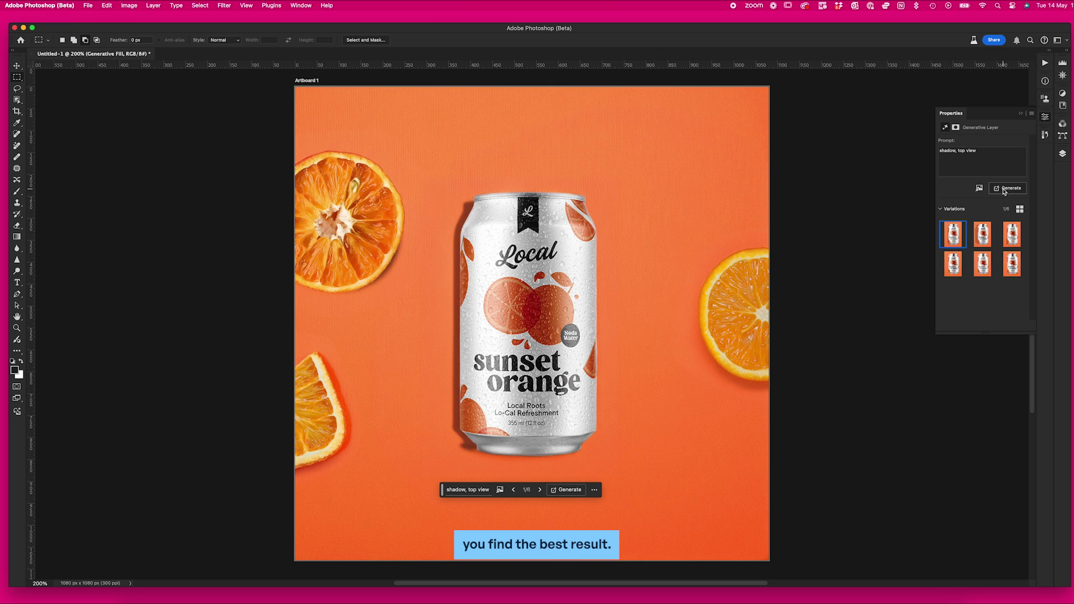
Step: Settle on the third shadow variation and generate a 'whole orange, round, leaf'
{"action": "left_click", "coordinate": [986, 236]}
{"action": "left_click", "coordinate": [1014, 236]}
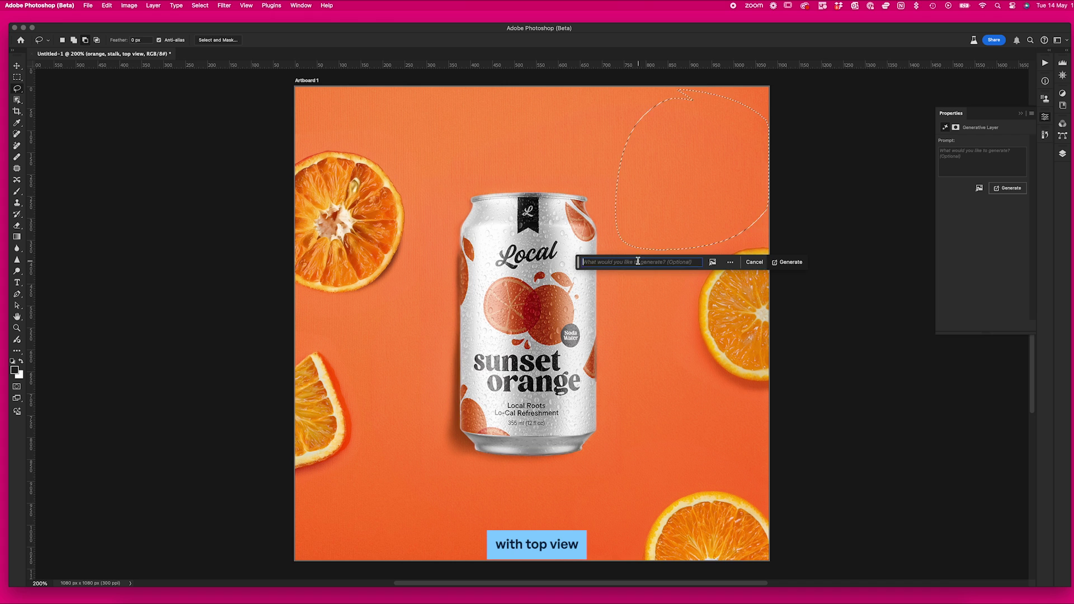
{"action": "type", "text": "whole orange, round,"}
{"action": "type", "text": "leaf"}
{"action": "left_click", "coordinate": [788, 262]}
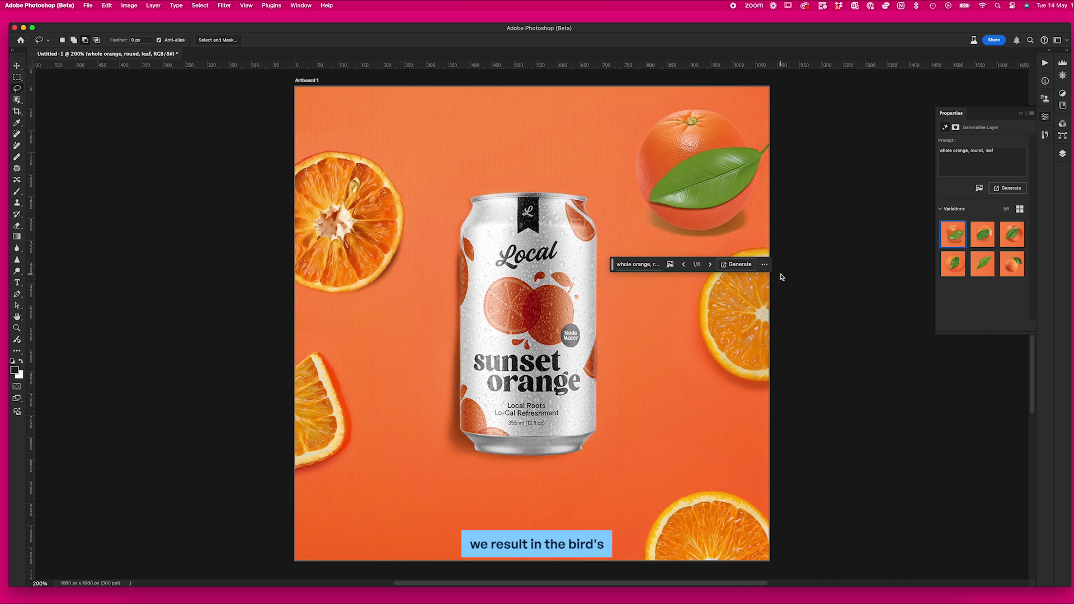
Step: Generate an iced soda glass ('ice, soda, glass, top view') at the bottom, keeping variation three
{"action": "left_click", "coordinate": [764, 264]}
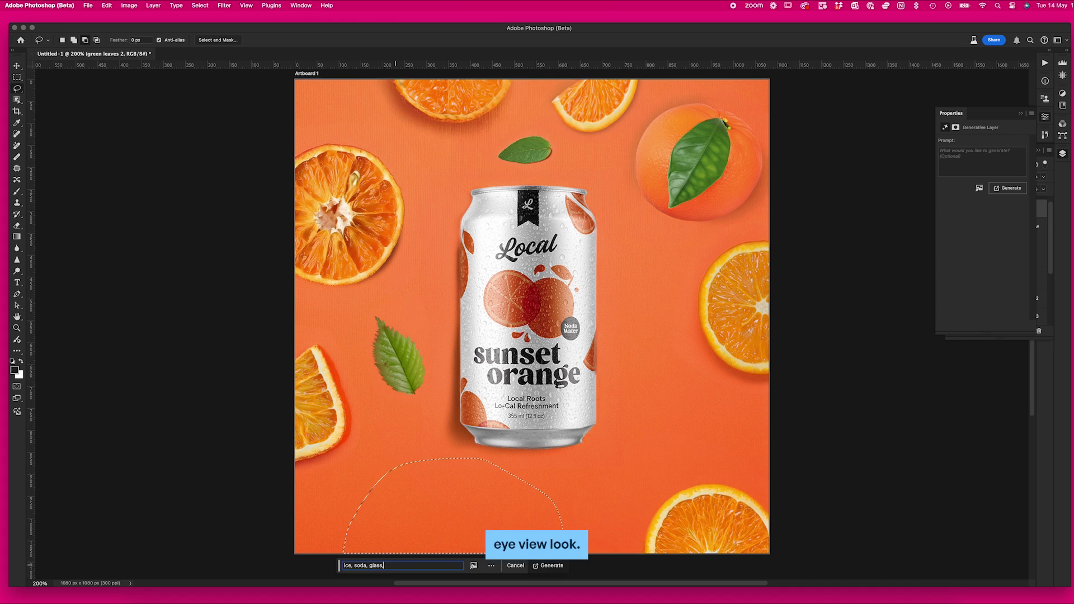
{"action": "type", "text": "top view,"}
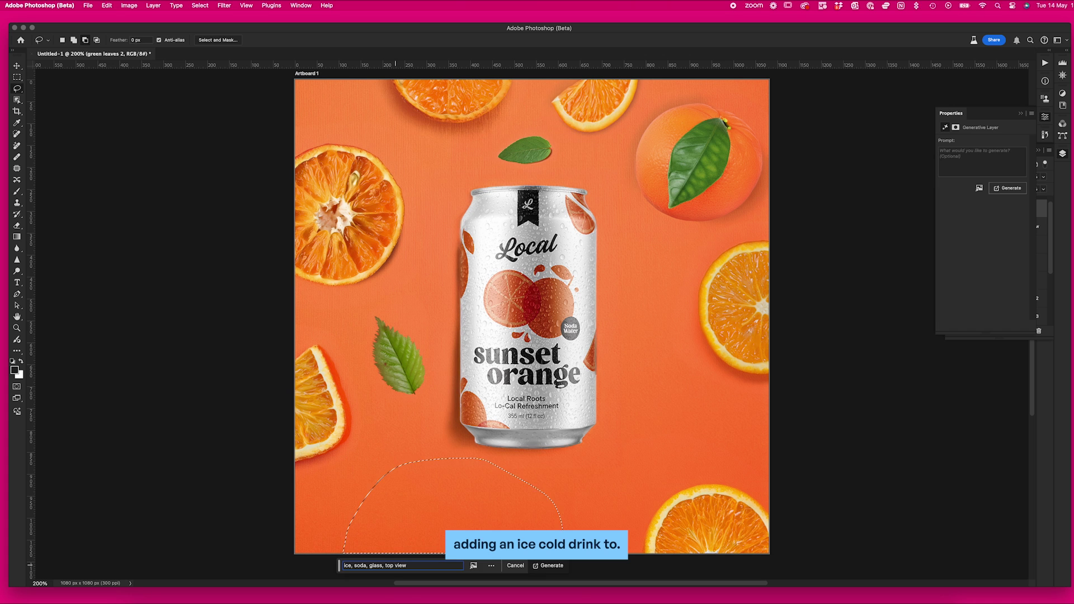
{"action": "key", "text": "Return"}
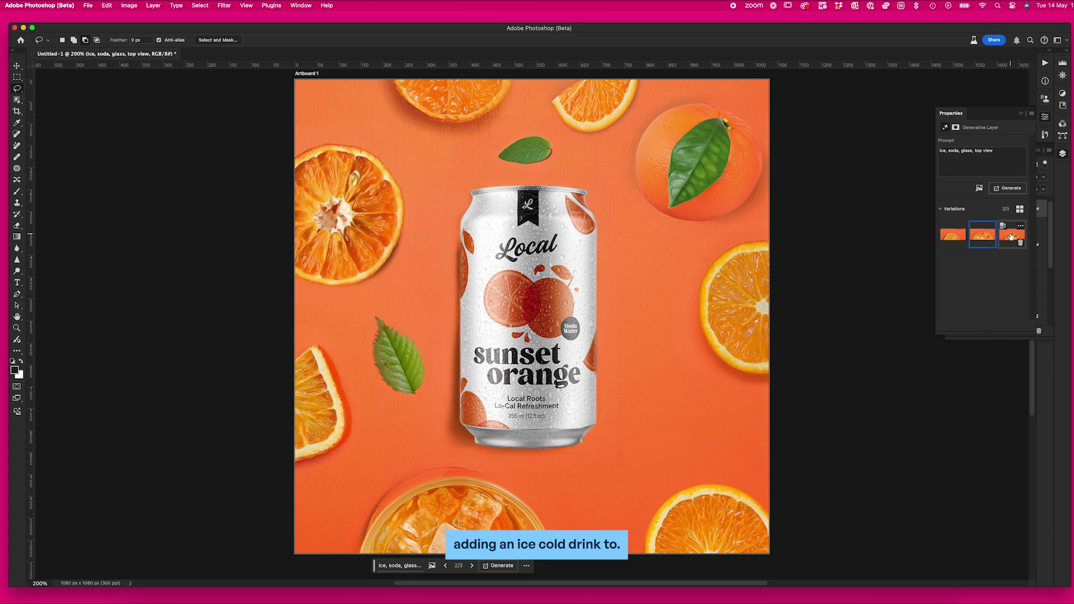
{"action": "left_click", "coordinate": [1011, 237]}
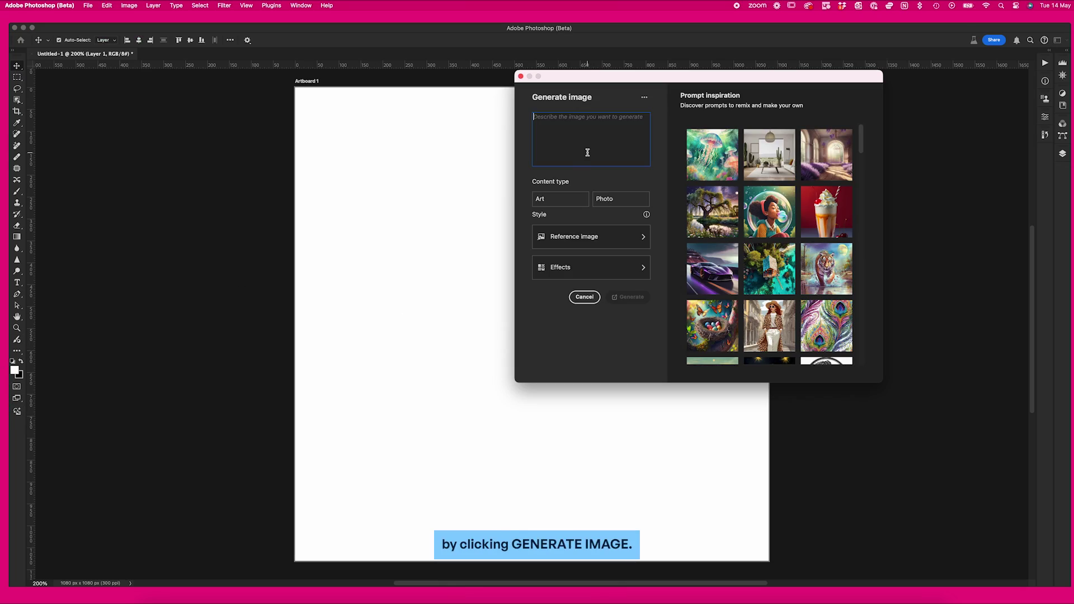
Step: Generate a 'sparkling soda water texture, ice, top view' photo, regenerate, and pick a lime-slice variation
{"action": "type", "text": "sparkling so"}
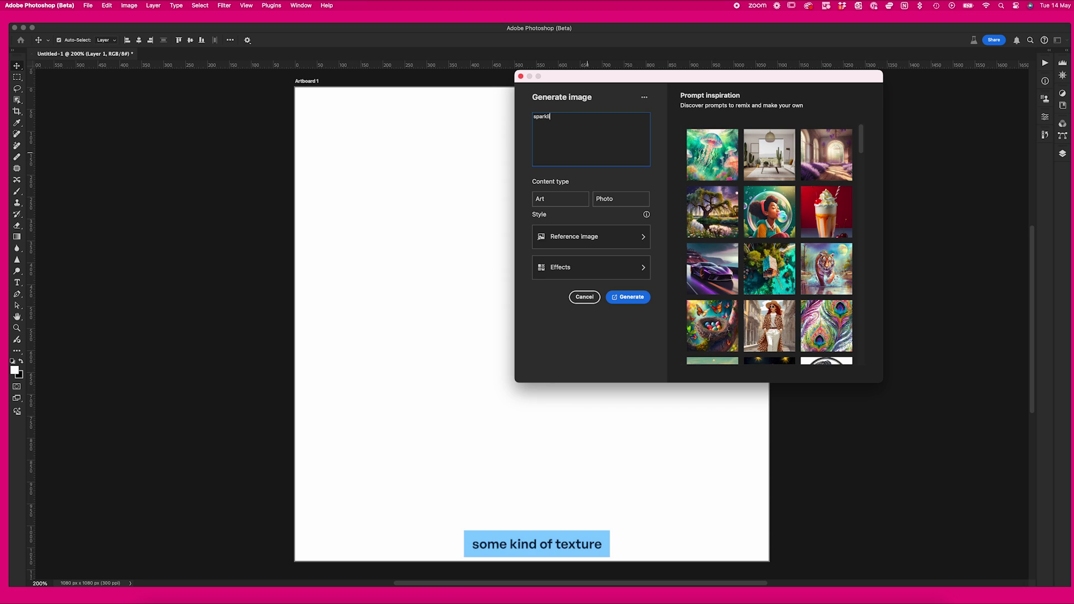
{"action": "type", "text": "da wa"}
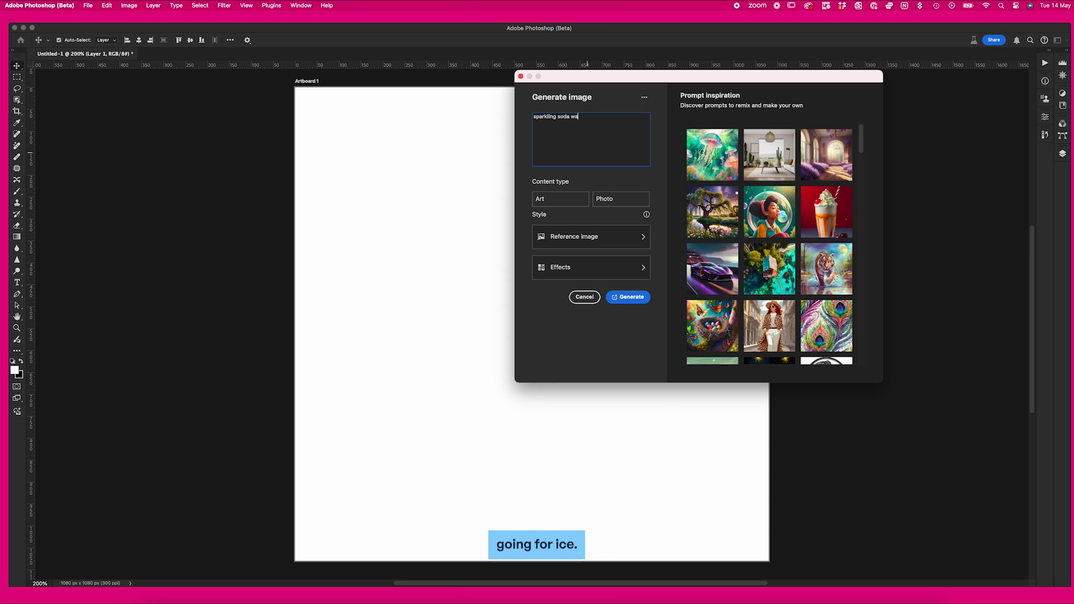
{"action": "type", "text": "ter texture, "}
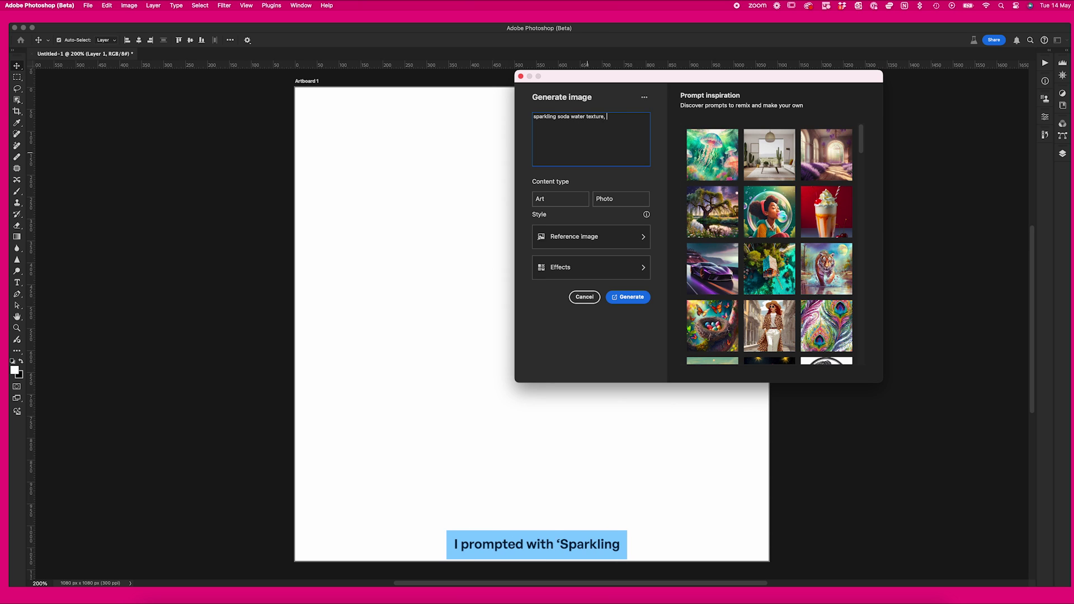
{"action": "type", "text": "ice, "}
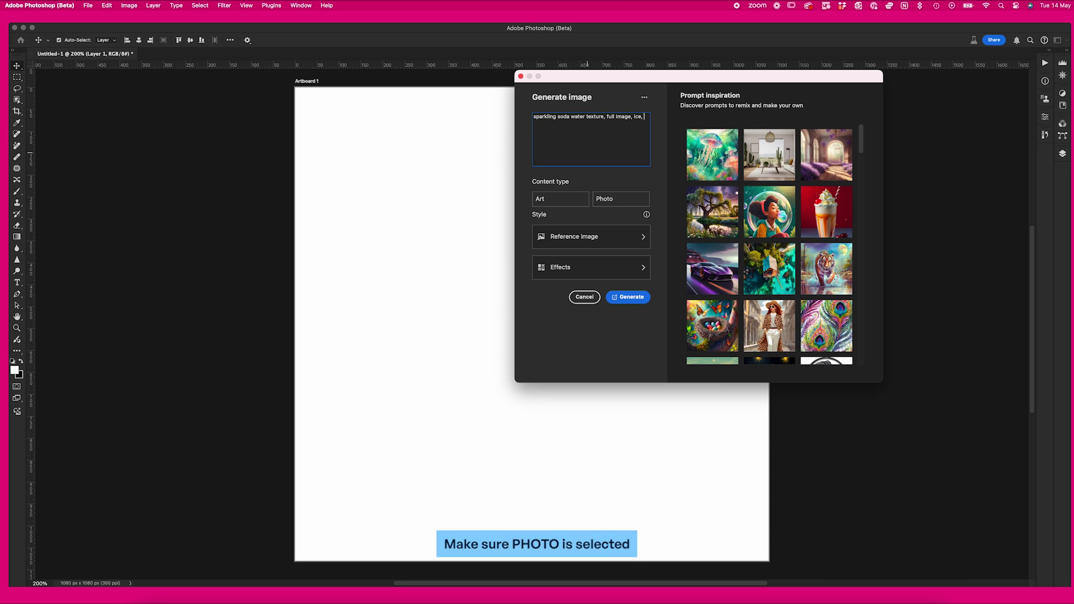
{"action": "type", "text": " top view"}
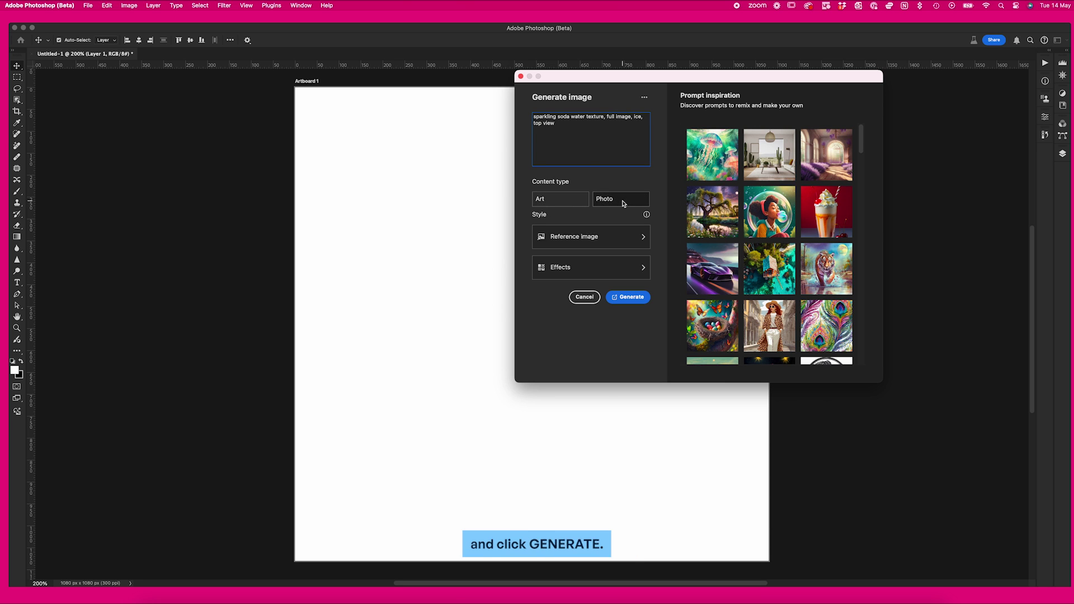
{"action": "left_click", "coordinate": [628, 297]}
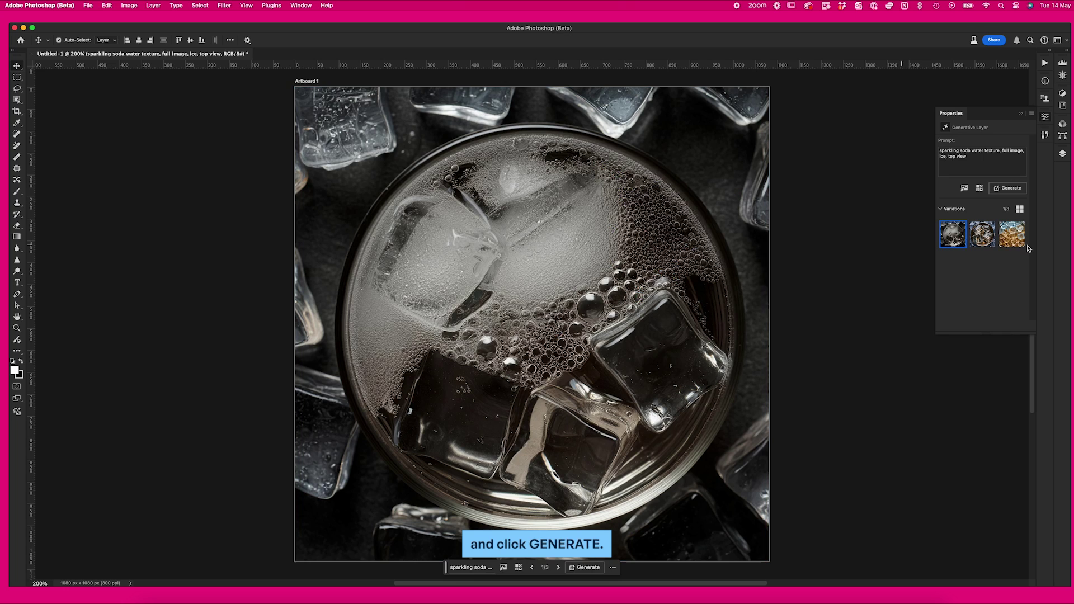
{"action": "left_click", "coordinate": [1012, 234]}
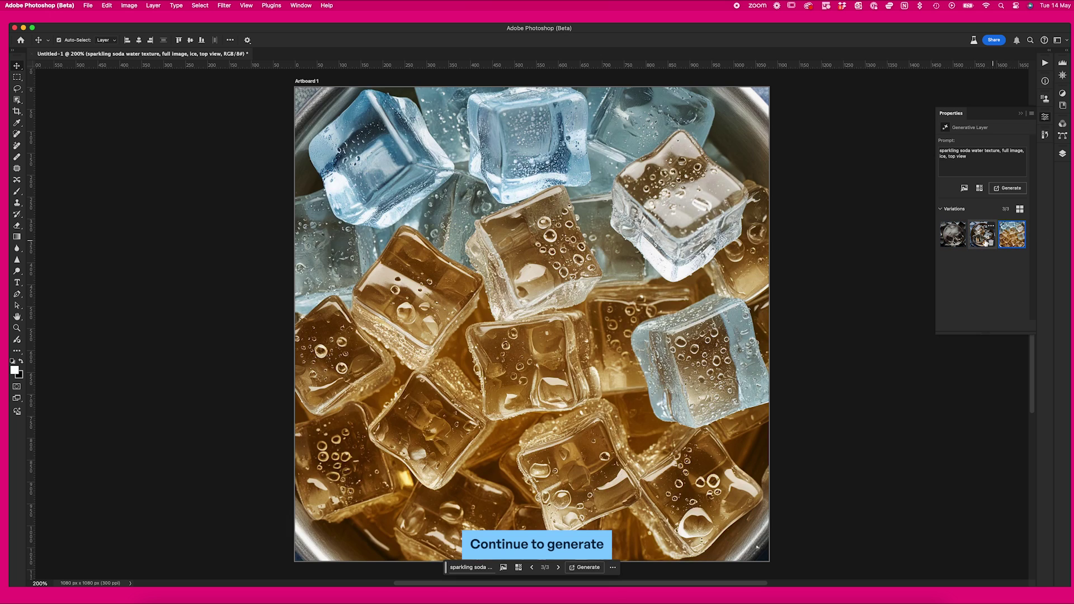
{"action": "left_click", "coordinate": [983, 240]}
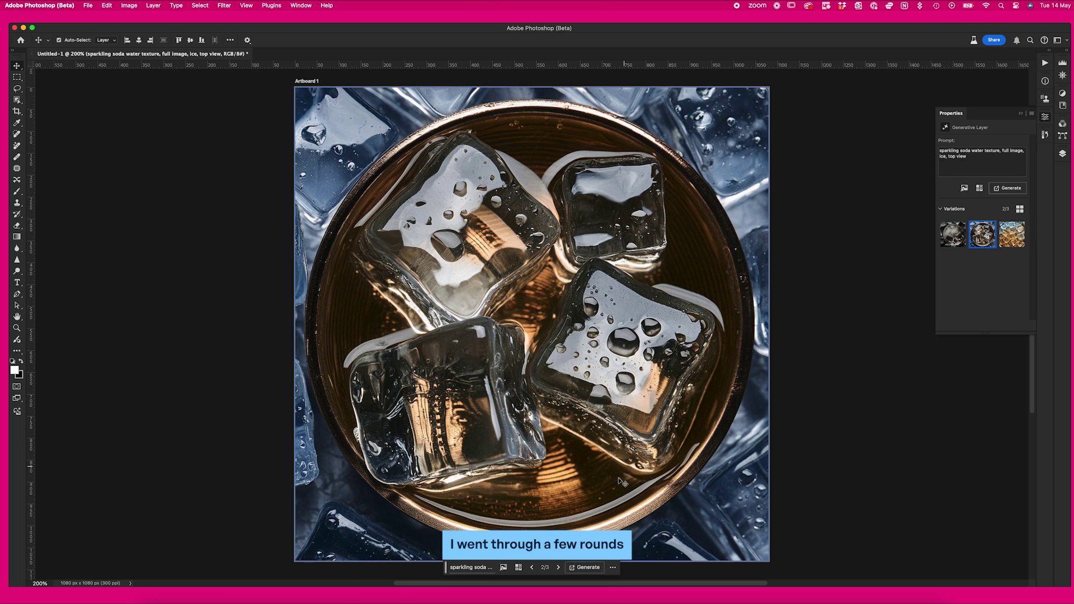
{"action": "left_click", "coordinate": [584, 568]}
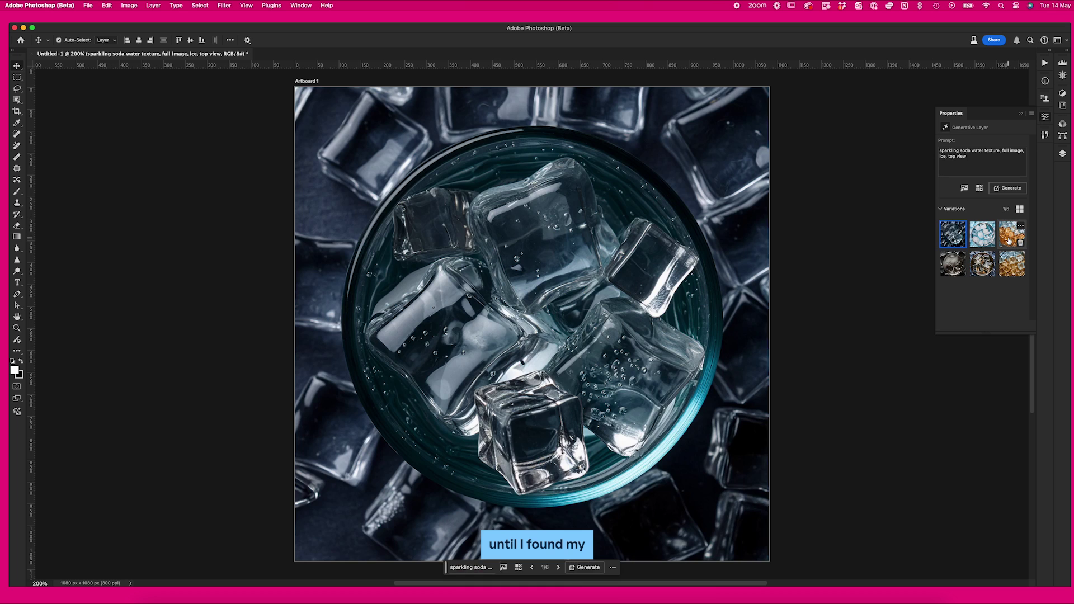
{"action": "left_click", "coordinate": [1004, 240]}
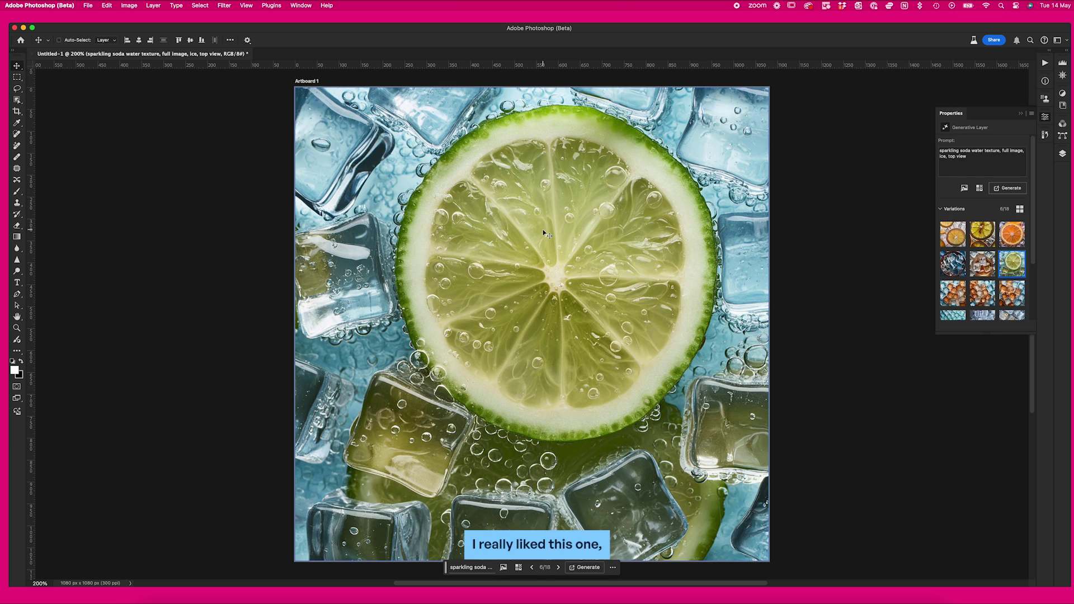
{"action": "key", "text": "ctrl+t"}
Step: Shrink the lime image toward the top right, fill the gap with generated ice, and merge layers
{"action": "left_click_drag", "start_coordinate": [296, 560], "coordinate": [528, 317]}
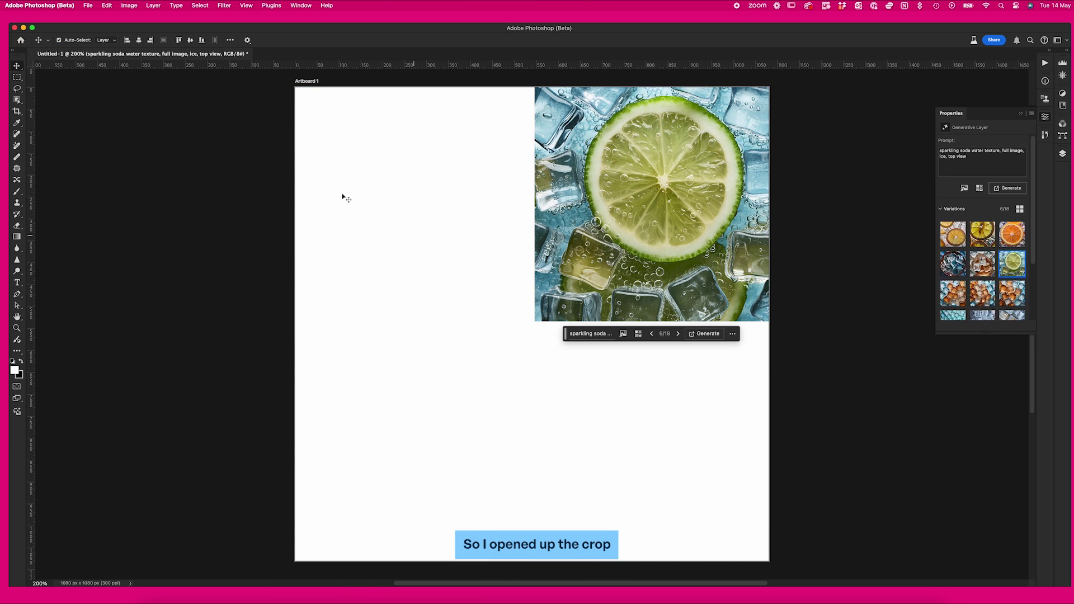
{"action": "key", "text": "Return"}
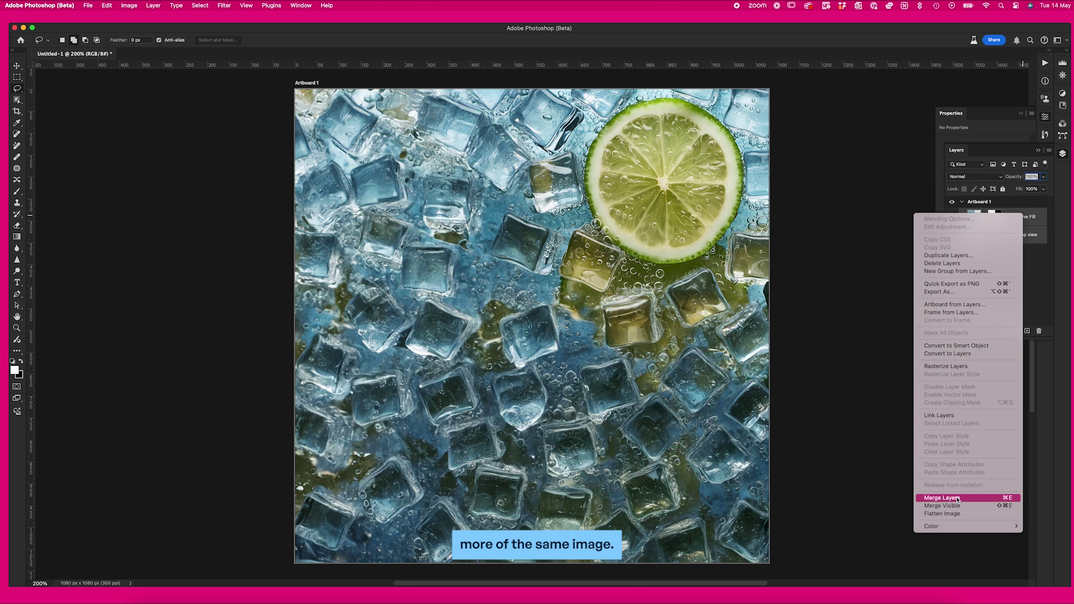
{"action": "left_click", "coordinate": [959, 496]}
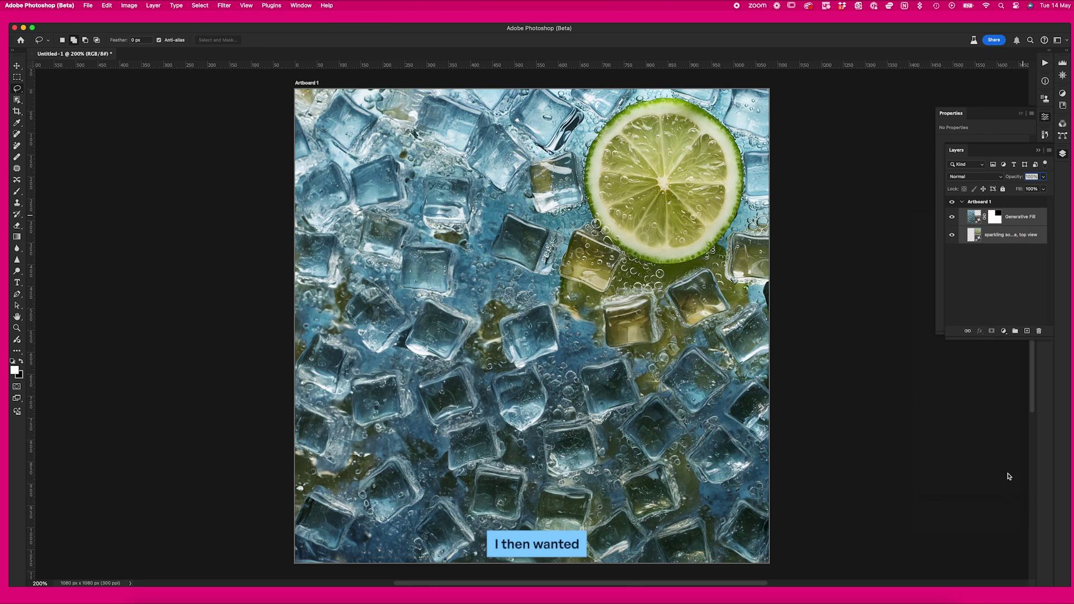
Step: Shift the Yellows hue in Hue/Saturation so the lime slice turns orange
{"action": "left_click", "coordinate": [129, 5]}
{"action": "mouse_move", "coordinate": [142, 29]}
{"action": "left_click", "coordinate": [241, 74]}
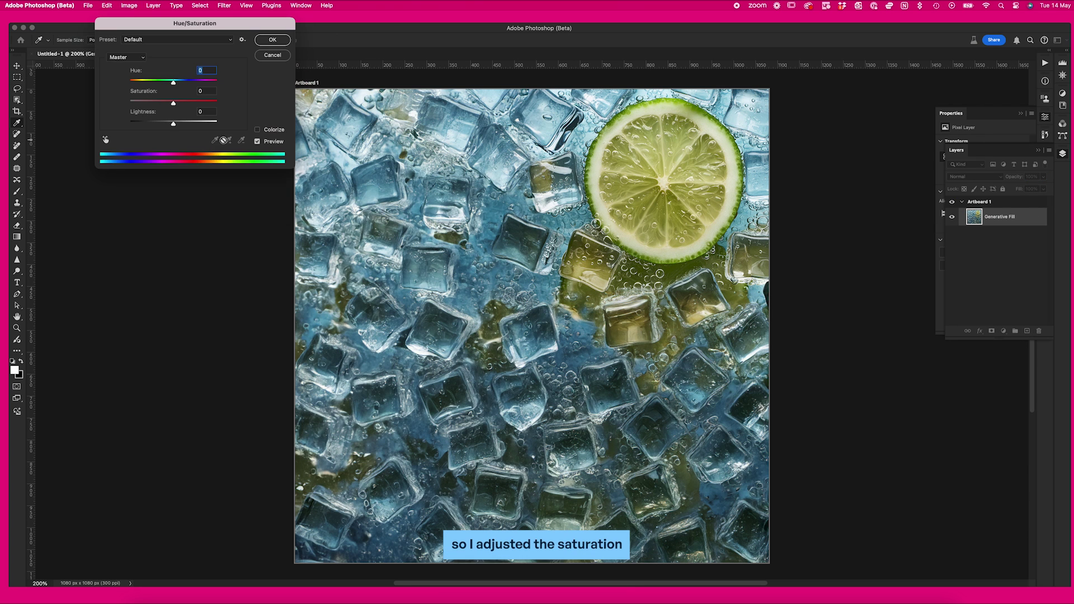
{"action": "key", "text": "alt+4"}
{"action": "mouse_move", "coordinate": [174, 83]}
{"action": "left_mouse_down"}
{"action": "mouse_move", "coordinate": [147, 84]}
{"action": "mouse_move", "coordinate": [158, 84]}
{"action": "left_mouse_up"}
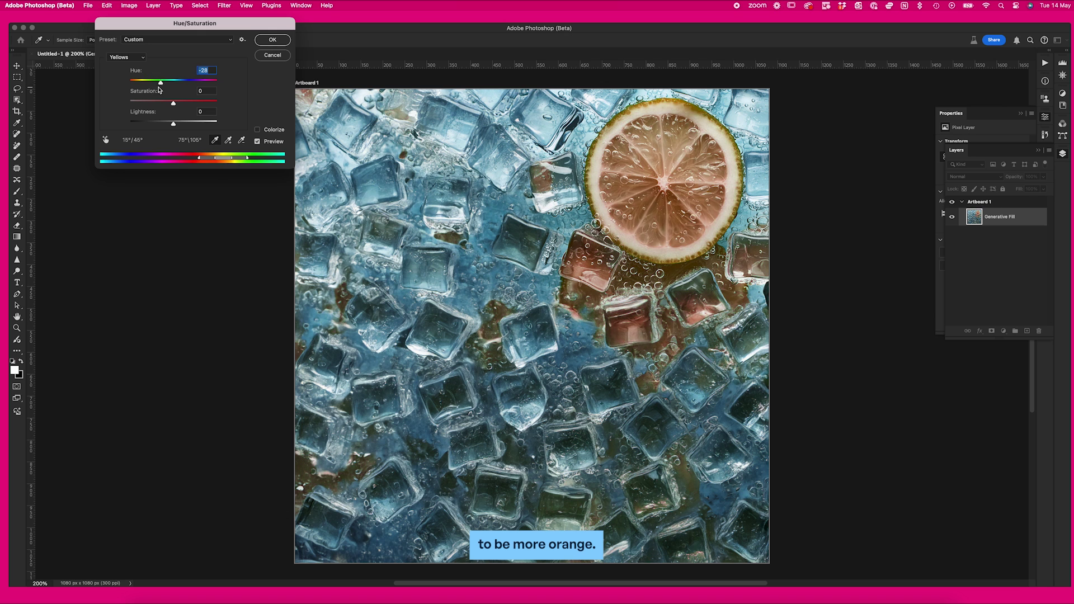
{"action": "key", "text": "Return"}
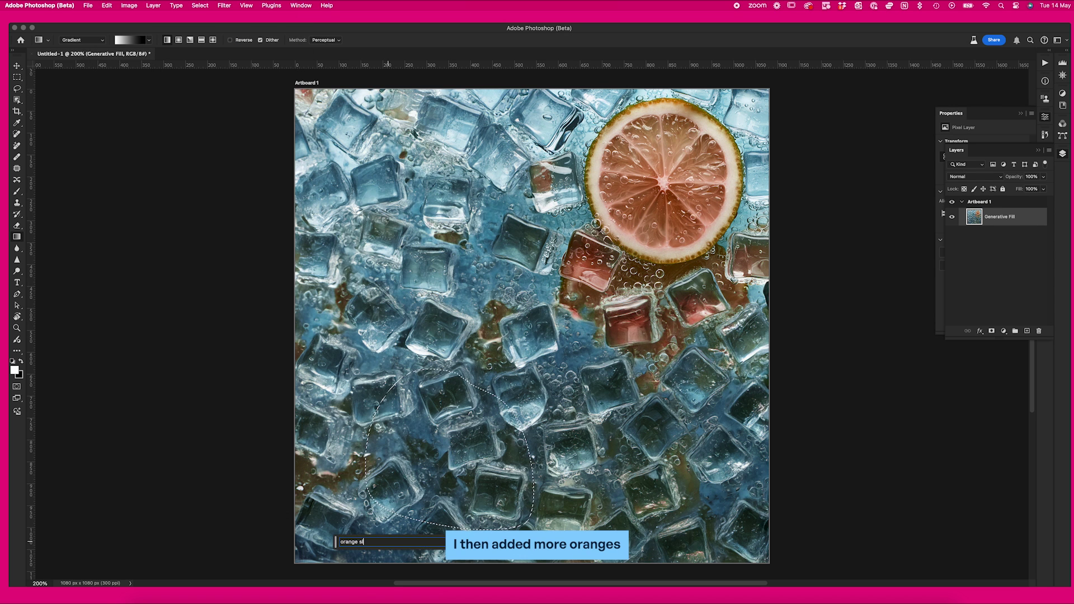
Step: Generate an orange slice at the lower left, keep variation three, and place the can image
{"action": "type", "text": "ice"}
{"action": "key", "text": "Return"}
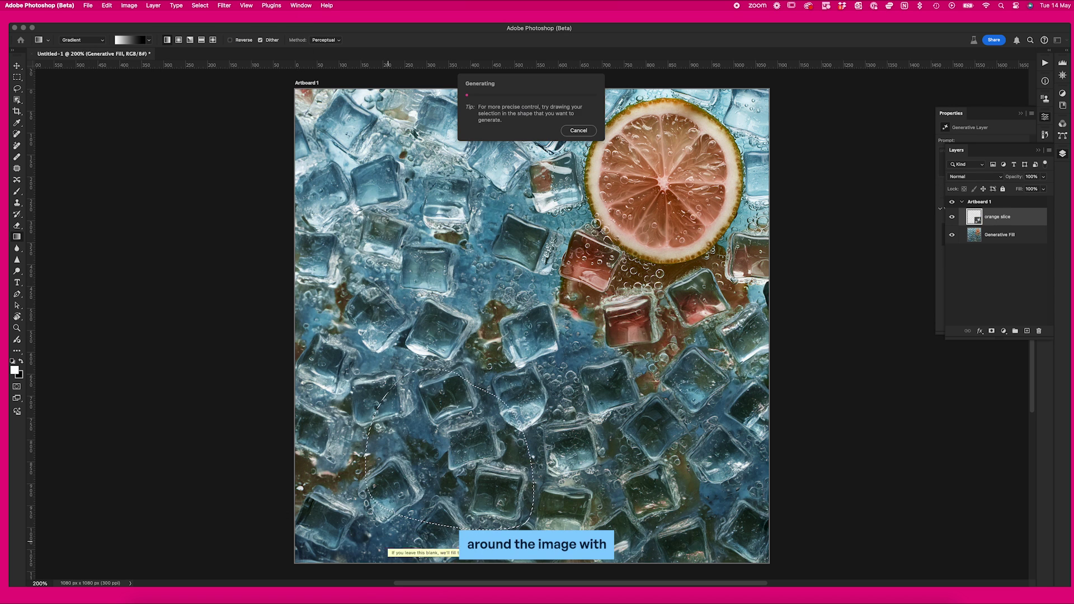
{"action": "left_click", "coordinate": [982, 234]}
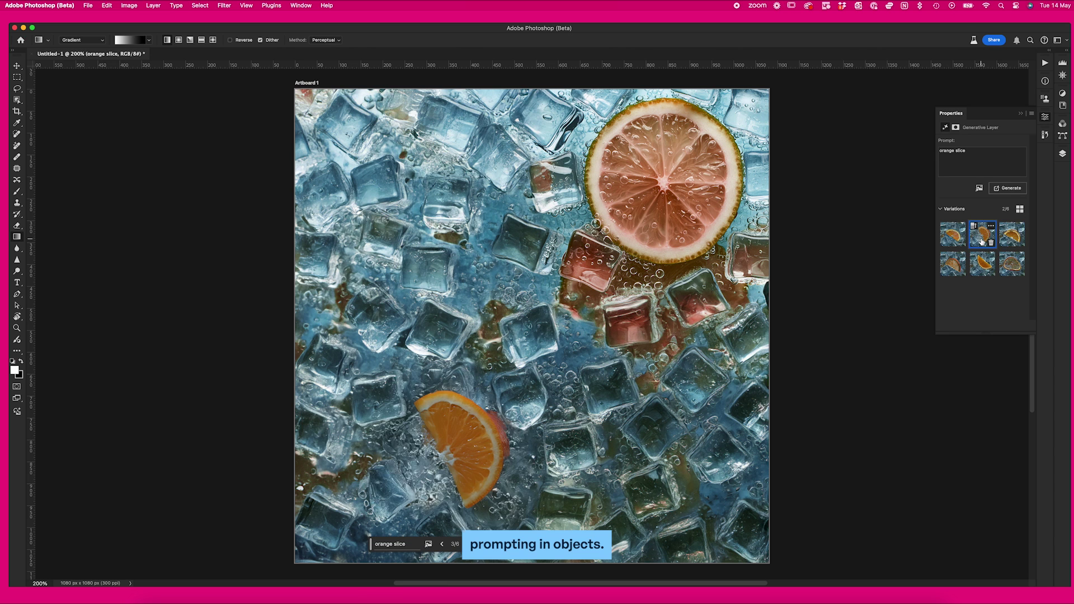
{"action": "left_click", "coordinate": [1010, 239]}
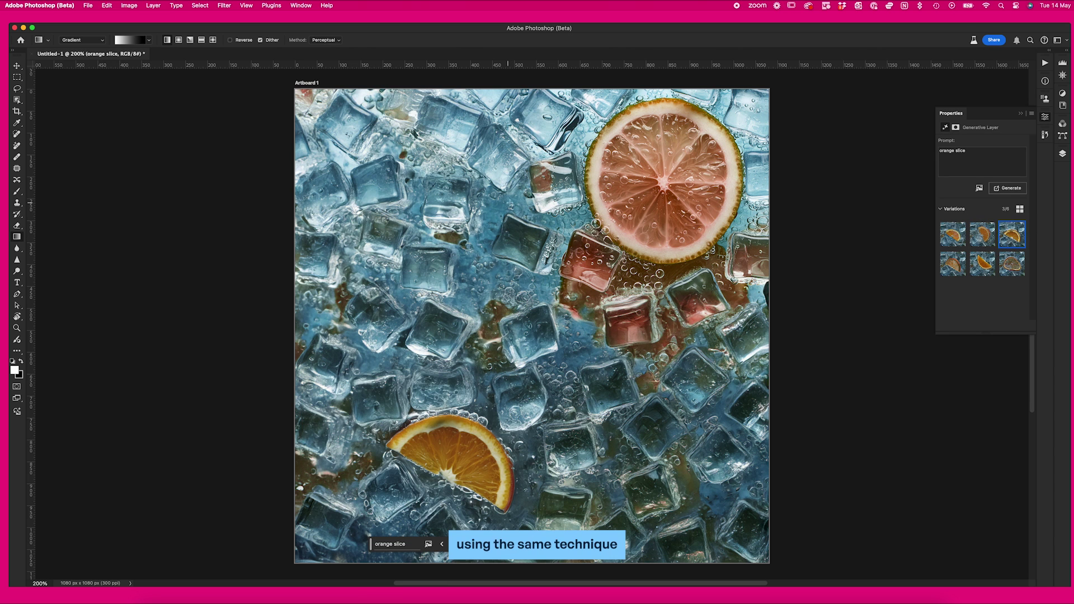
{"action": "key", "text": "super+Tab"}
{"action": "left_click_drag", "start_coordinate": [184, 211], "coordinate": [531, 313]}
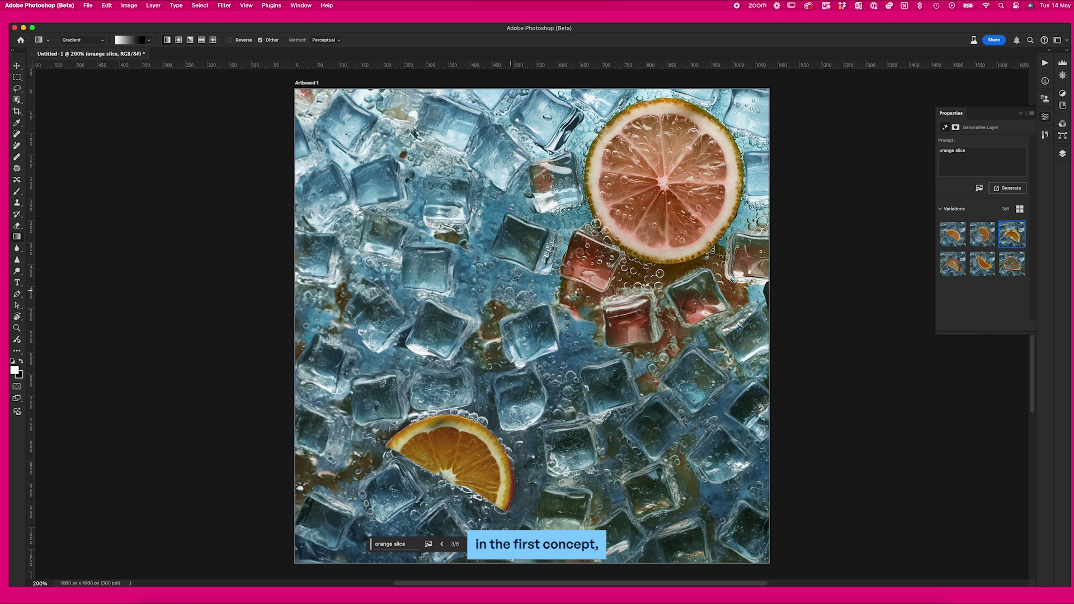
Step: Scale the can down and centre it on the ice background
{"action": "left_click_drag", "start_coordinate": [750, 314], "coordinate": [582, 319]}
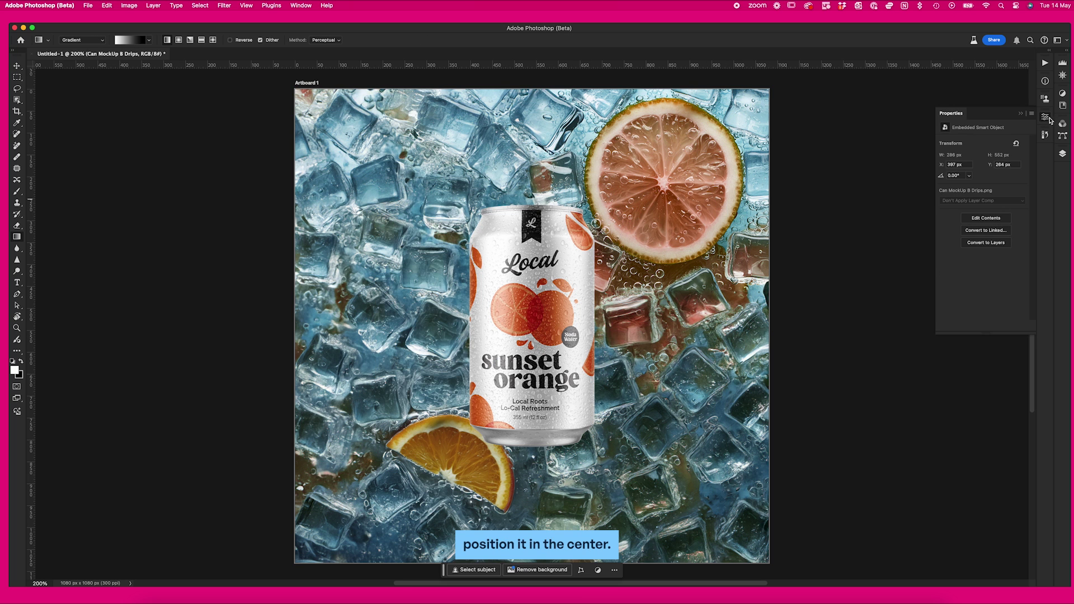
{"action": "left_click", "coordinate": [1045, 117]}
{"action": "left_click", "coordinate": [1062, 153]}
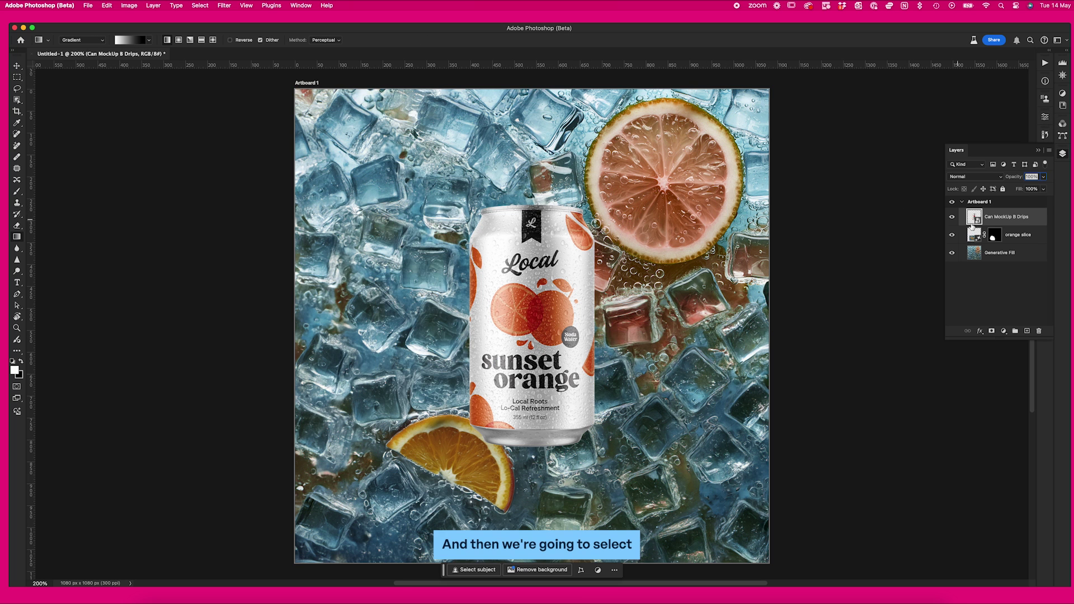
Step: Select the ring around the can and blend it with a prompt-less Generative Fill
{"action": "left_click", "coordinate": [974, 218], "text": "super"}
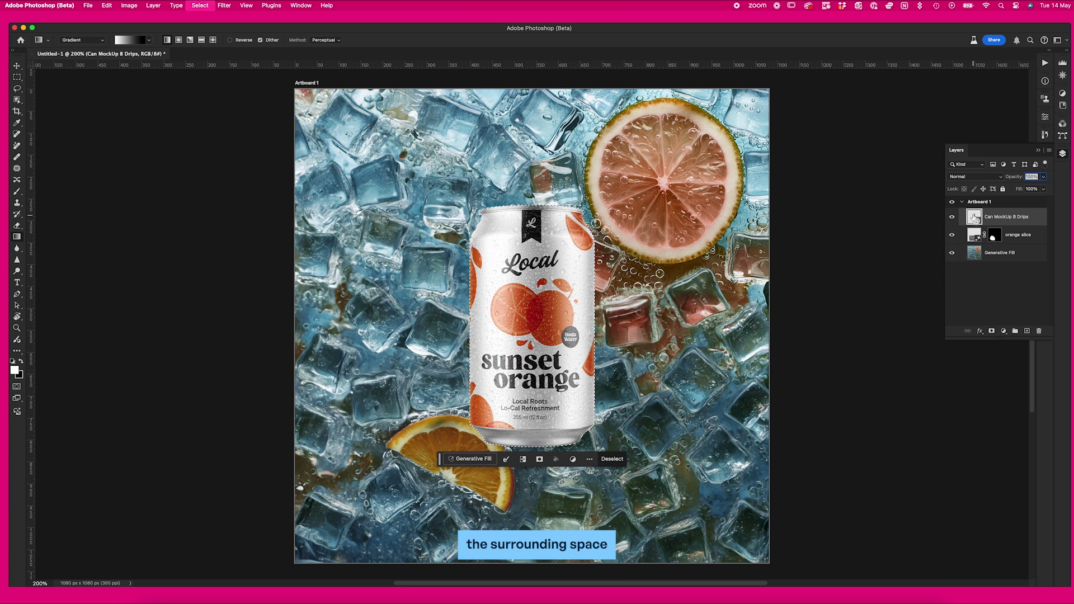
{"action": "key", "text": "super+shift+i"}
{"action": "key", "text": "m"}
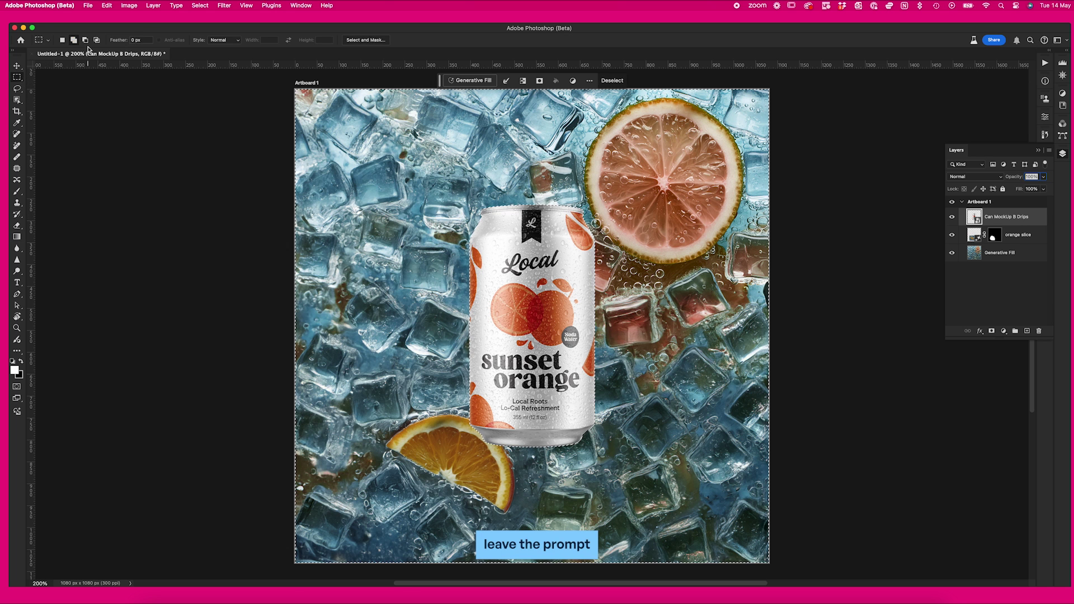
{"action": "left_click_drag", "start_coordinate": [259, 89], "coordinate": [828, 186]}
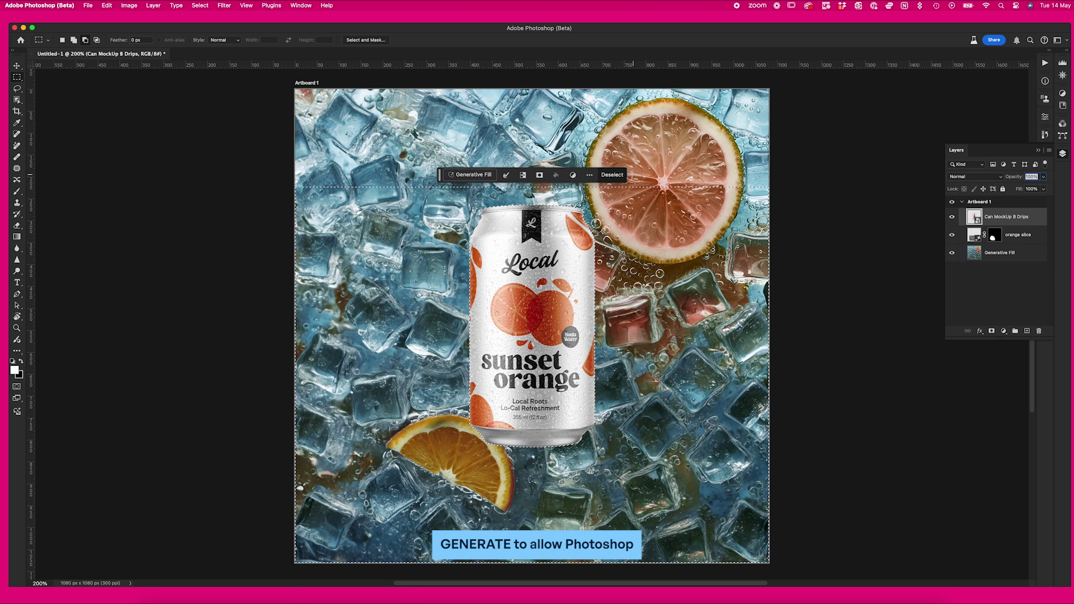
{"action": "left_click_drag", "start_coordinate": [783, 567], "coordinate": [234, 460]}
{"action": "left_click_drag", "start_coordinate": [269, 168], "coordinate": [448, 485]}
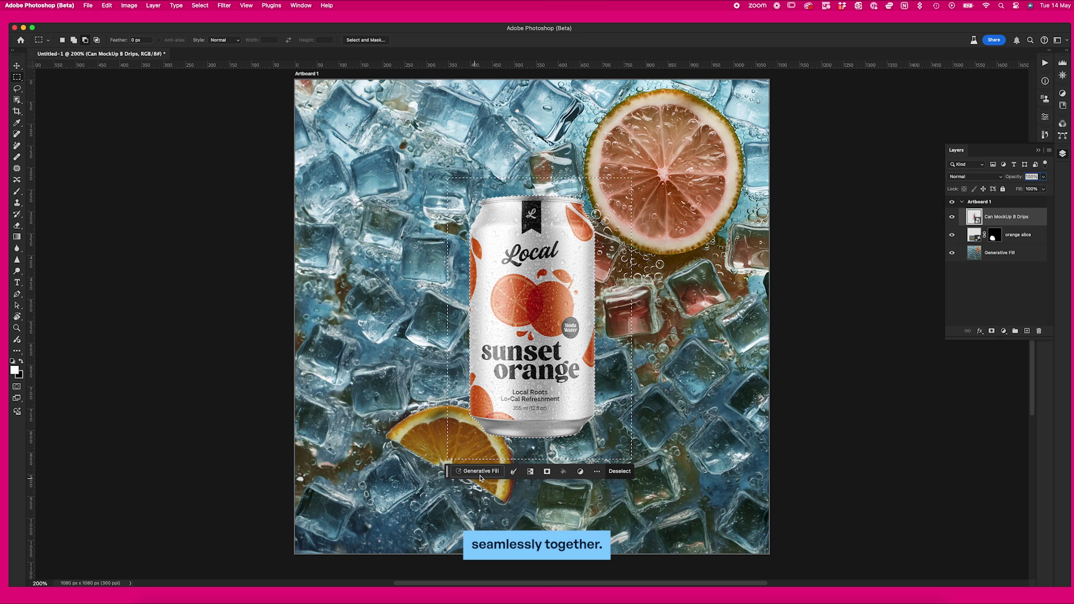
{"action": "left_click", "coordinate": [480, 472]}
{"action": "left_click", "coordinate": [624, 472]}
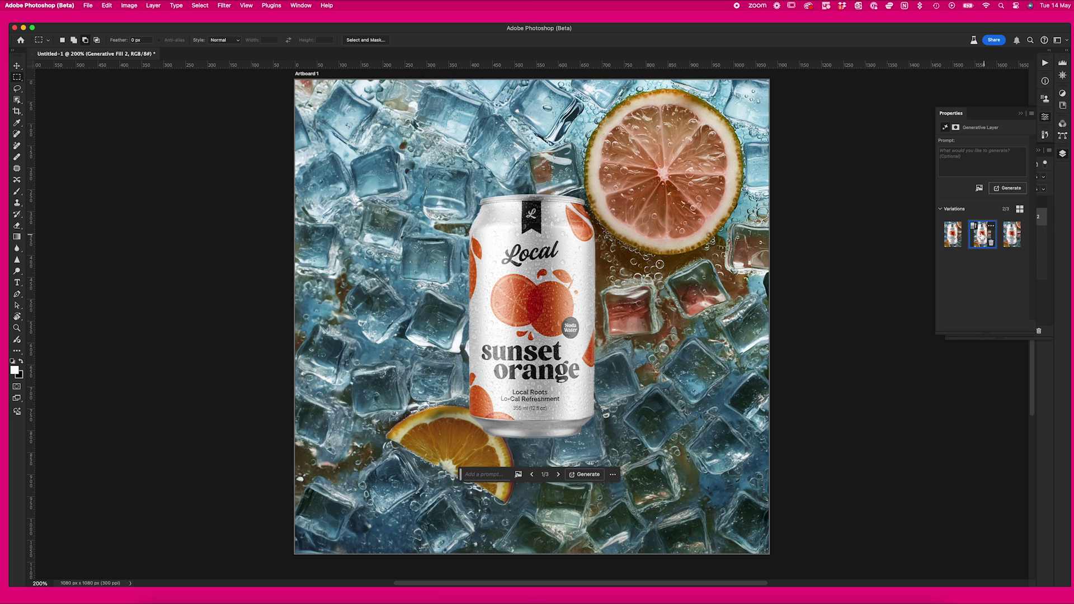
Step: Keep the third blend variation and generate 'ice' overlapping the can's left and right sides
{"action": "left_click", "coordinate": [1011, 235]}
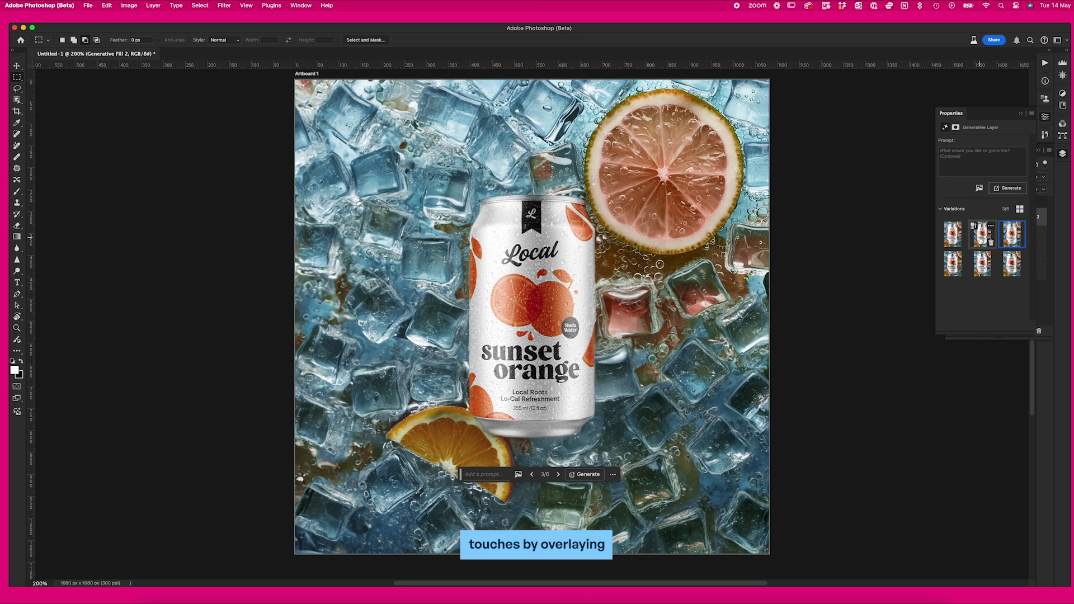
{"action": "key", "text": "l"}
{"action": "left_click_drag", "start_coordinate": [469, 354], "coordinate": [425, 345]}
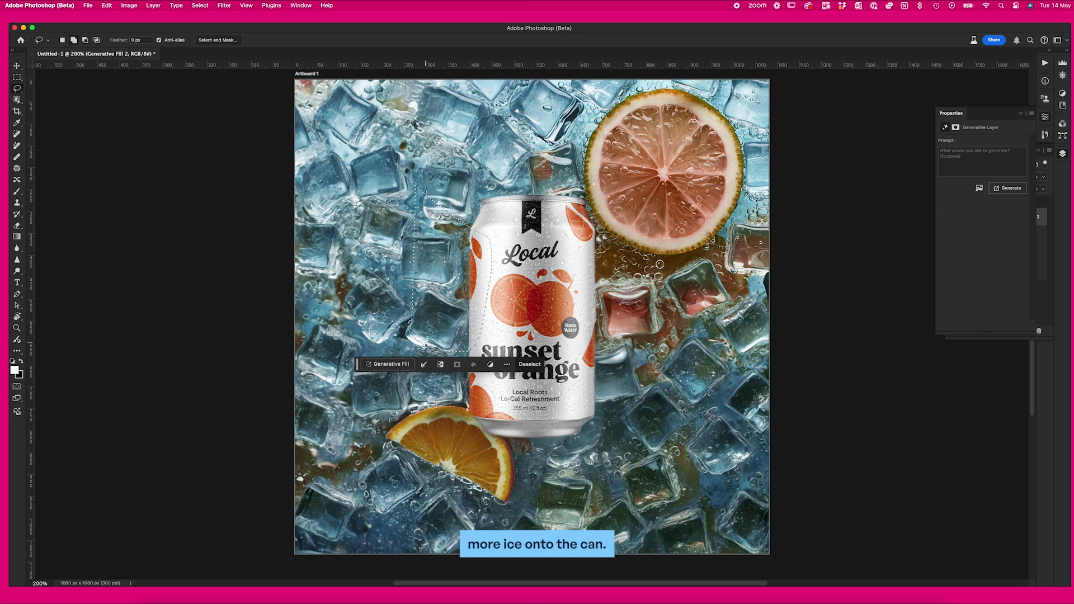
{"action": "left_click", "coordinate": [386, 365]}
{"action": "type", "text": "ice"}
{"action": "key", "text": "Return"}
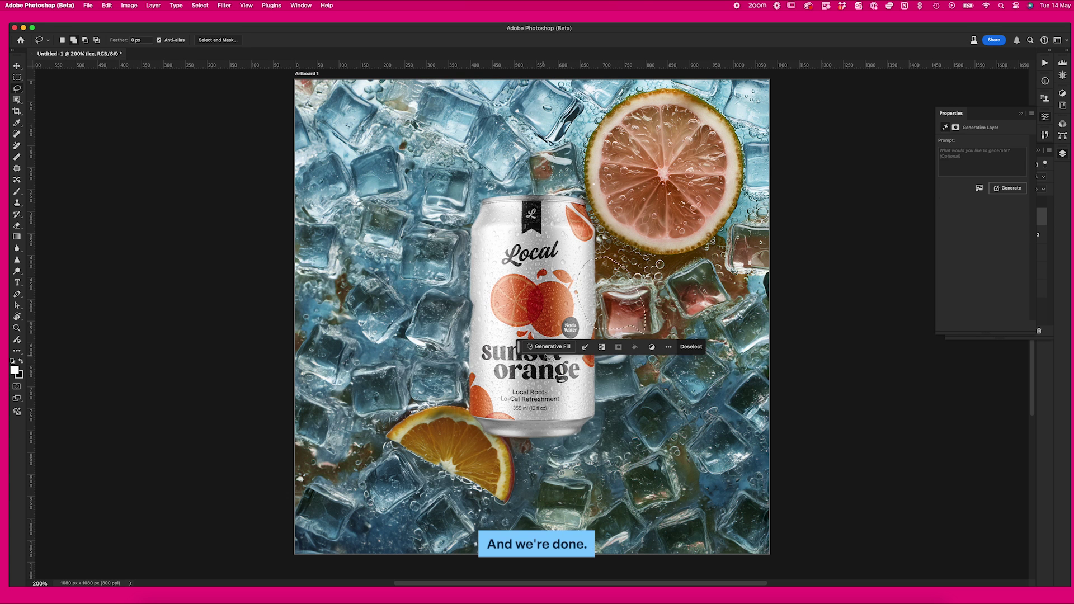
{"action": "key", "text": "Return"}
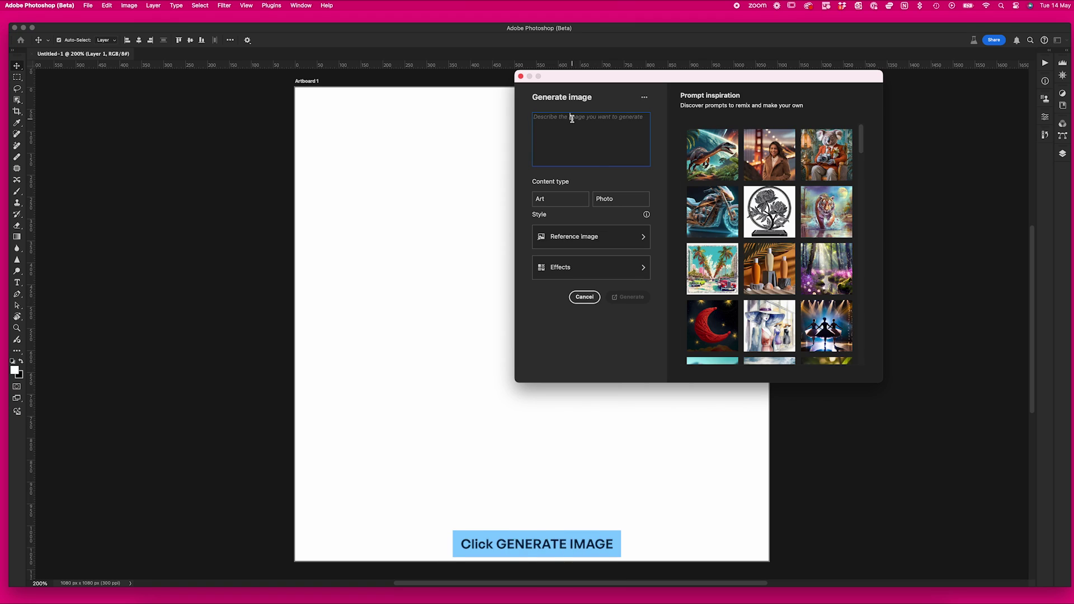
Step: Enter the prompt 'orange studio backround, bright lighting, stone cubes, orange slices, orange liquid spill'
{"action": "left_click", "coordinate": [572, 118]}
{"action": "type", "text": "stud"}
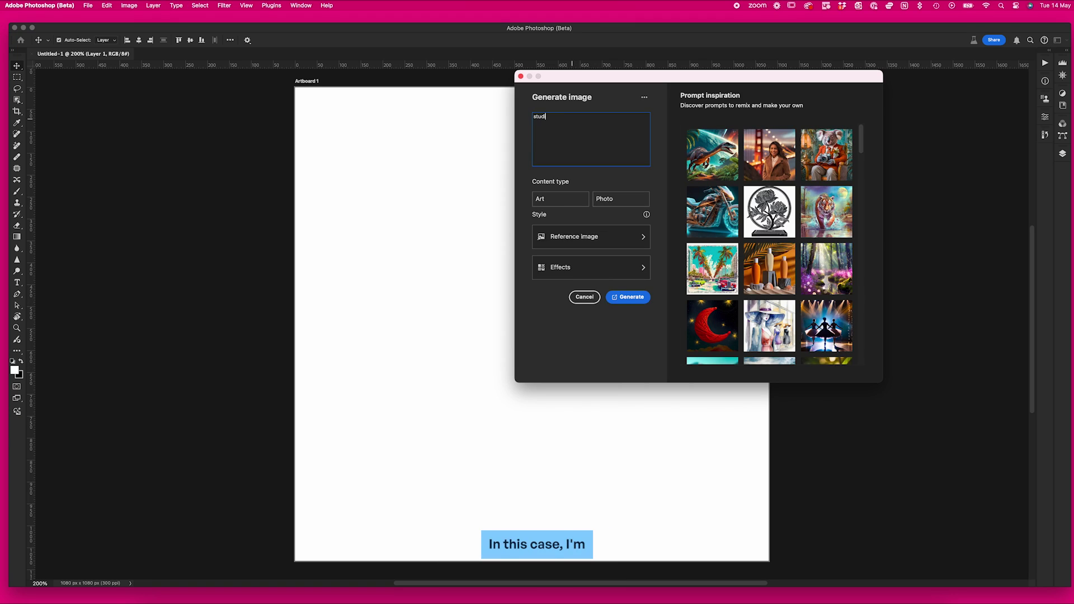
{"action": "type", "text": "io"}
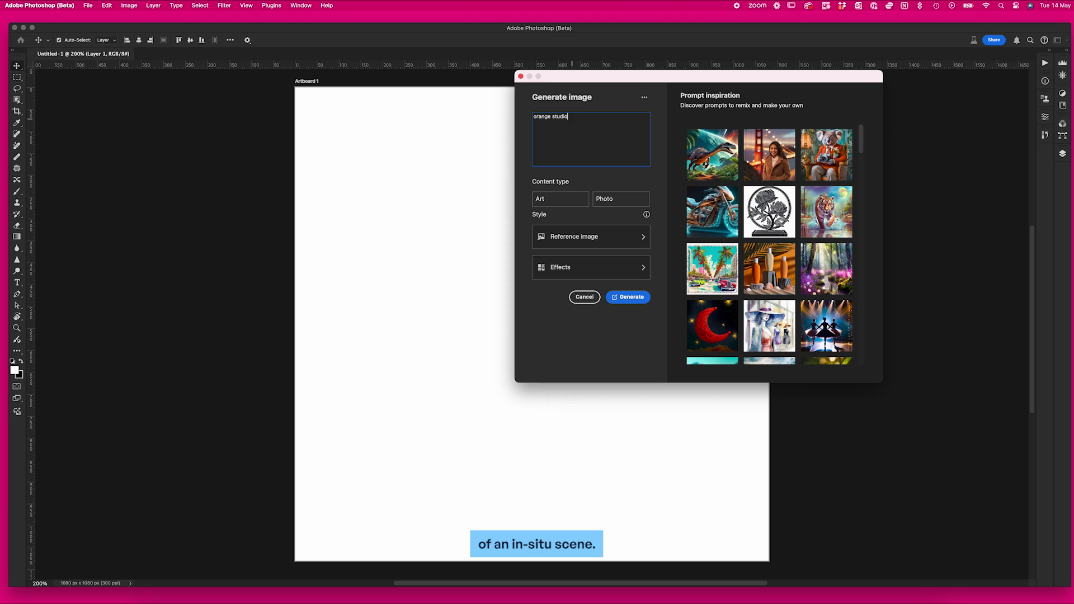
{"action": "type", "text": "orange studio backround, brig"}
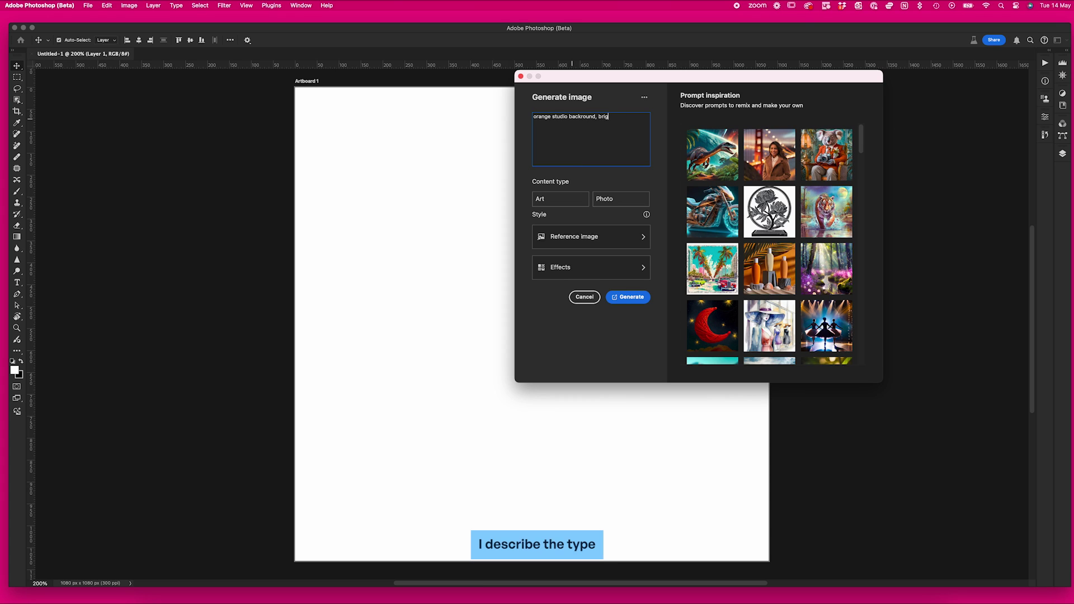
{"action": "type", "text": "ht light"}
{"action": "type", "text": "ora"}
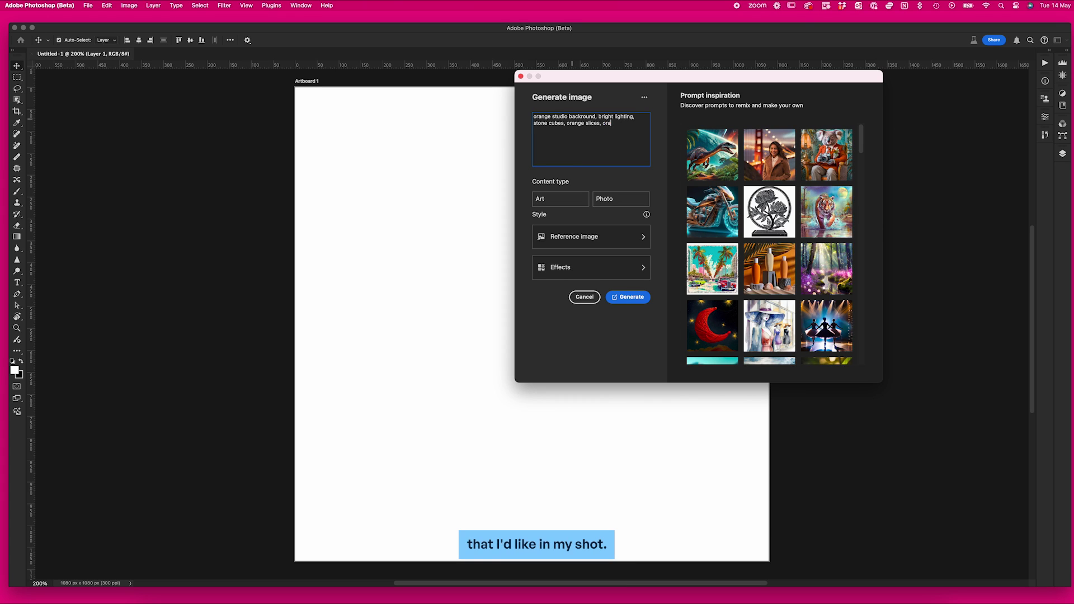
{"action": "type", "text": "nge "}
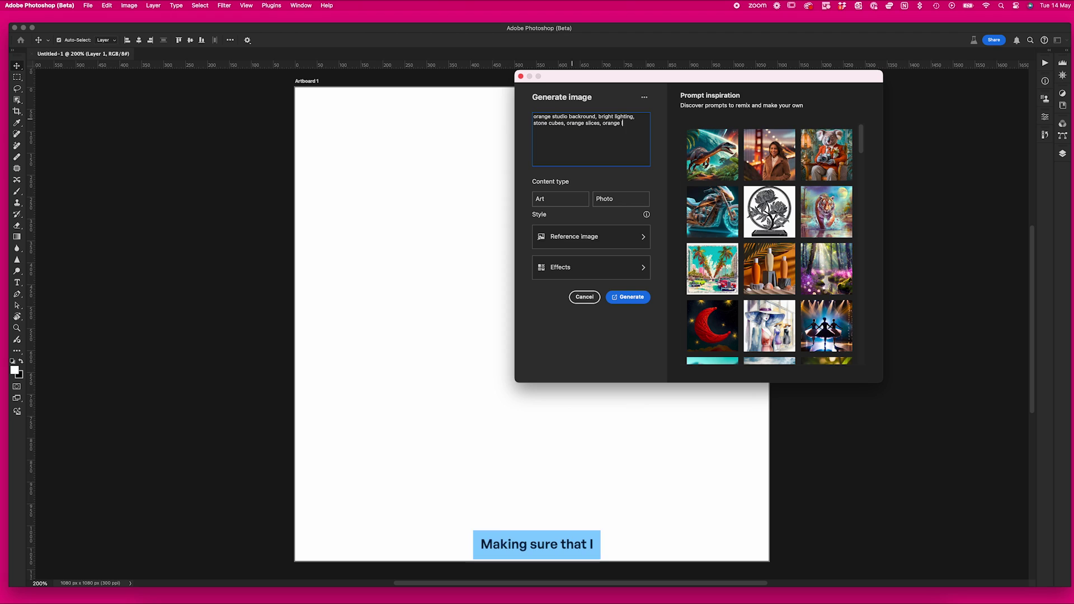
{"action": "type", "text": "liquid"}
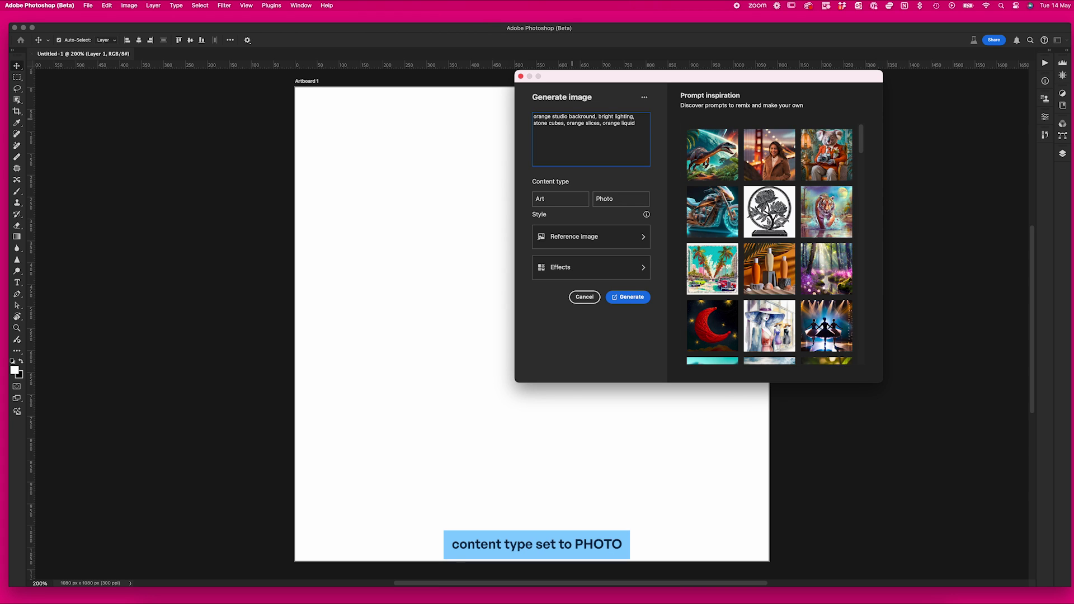
{"action": "type", "text": " spl"}
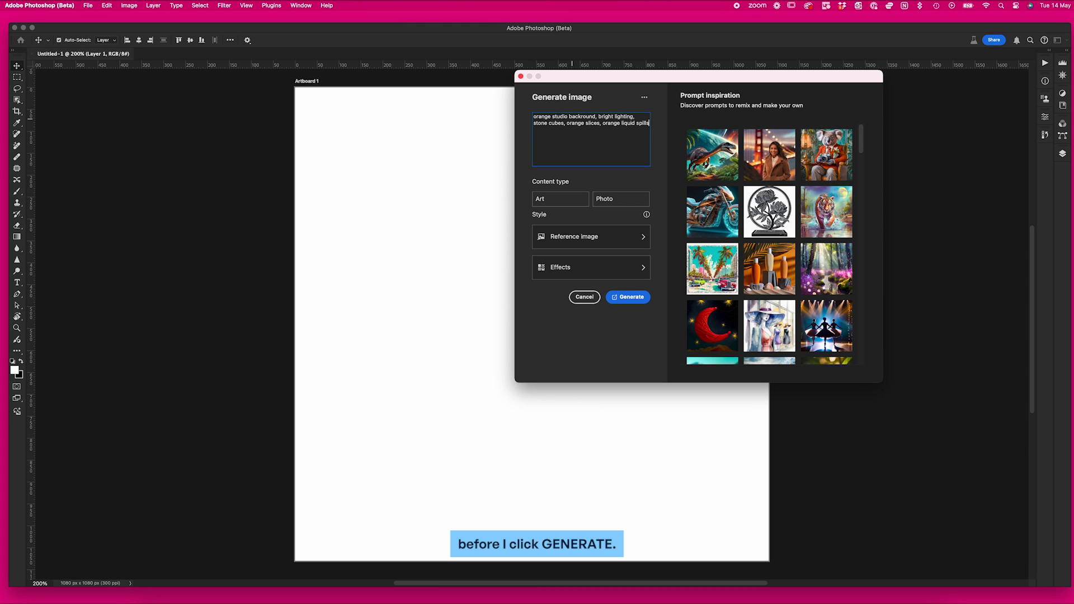
{"action": "key", "text": "BackSpace"}
{"action": "left_click", "coordinate": [639, 267]}
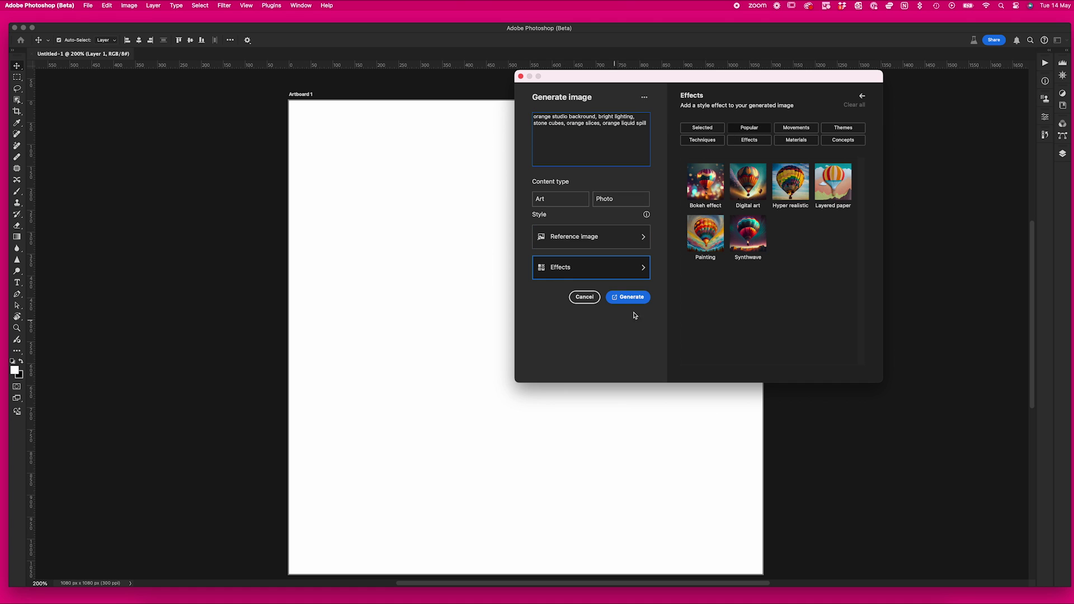
Step: Generate the orange studio scene, keep variation 3, and enlarge the artboard up and to the right
{"action": "left_click", "coordinate": [630, 297]}
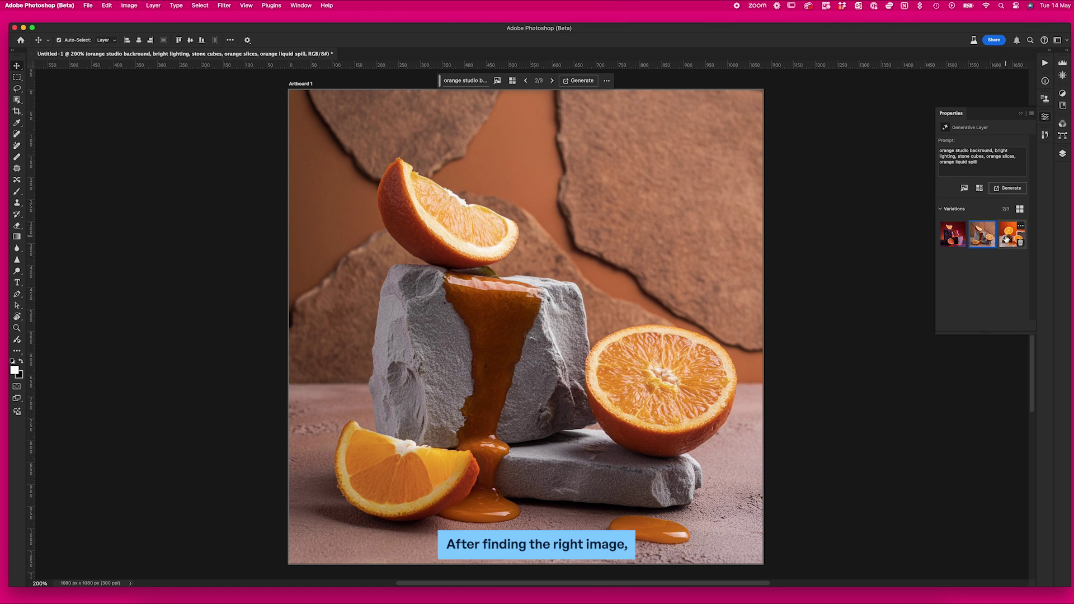
{"action": "left_click", "coordinate": [1011, 235]}
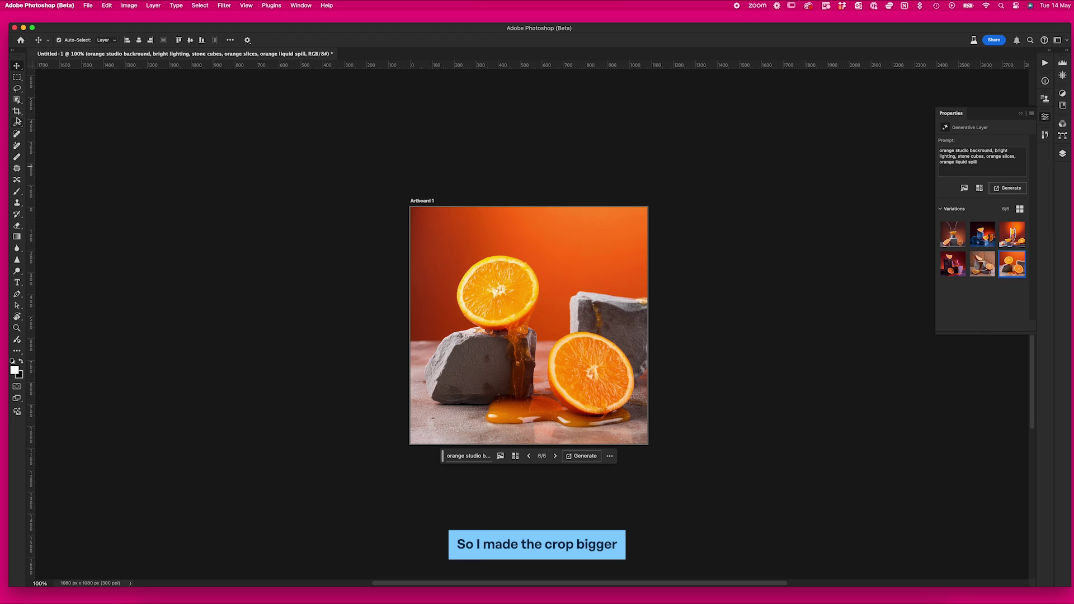
{"action": "left_click", "coordinate": [17, 112]}
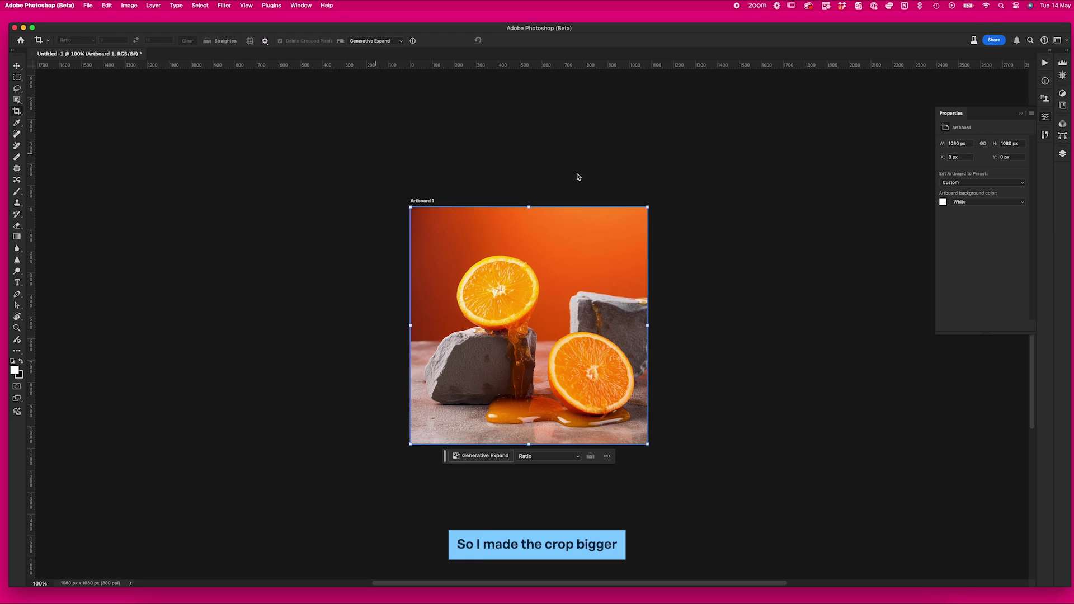
{"action": "left_click_drag", "start_coordinate": [648, 206], "coordinate": [760, 139]}
Step: Generative Fill the empty top band and right strip to extend the background
{"action": "key", "text": "m"}
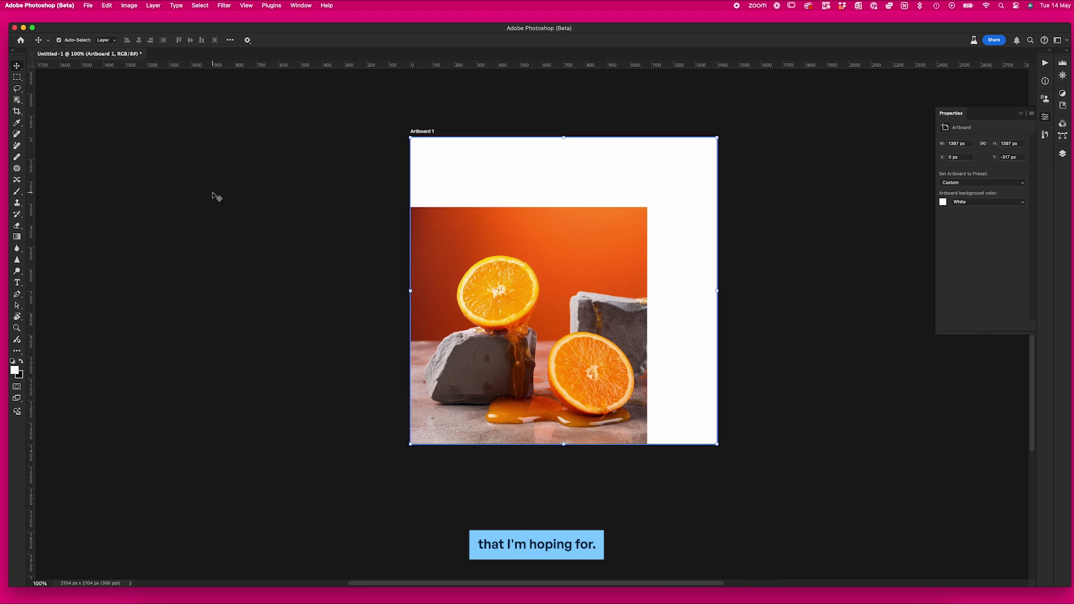
{"action": "left_click_drag", "start_coordinate": [358, 112], "coordinate": [777, 227]}
{"action": "left_click_drag", "start_coordinate": [641, 200], "coordinate": [750, 468]}
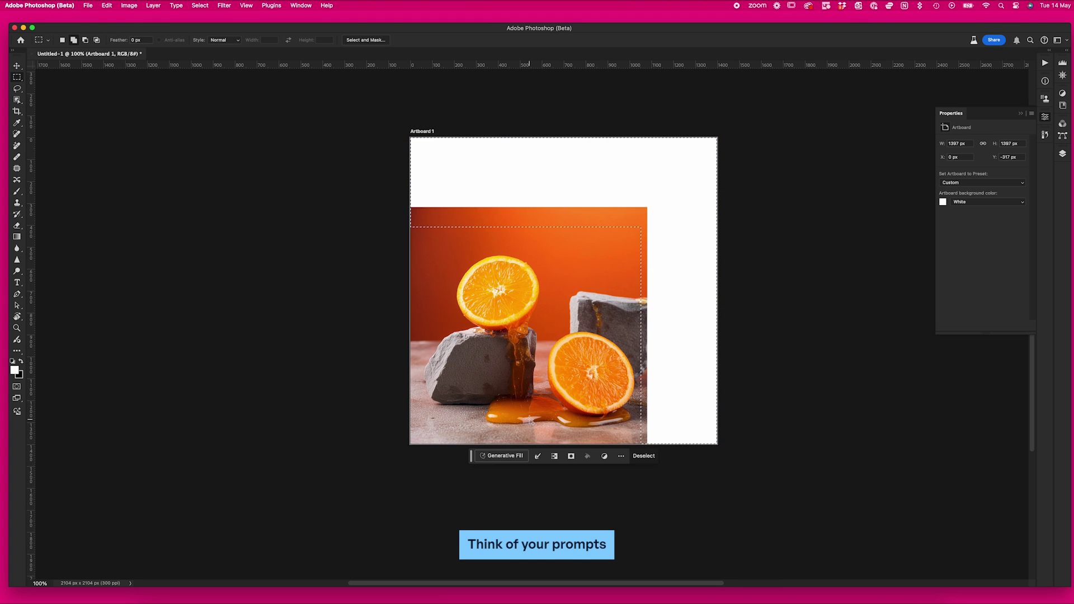
{"action": "left_click", "coordinate": [501, 456]}
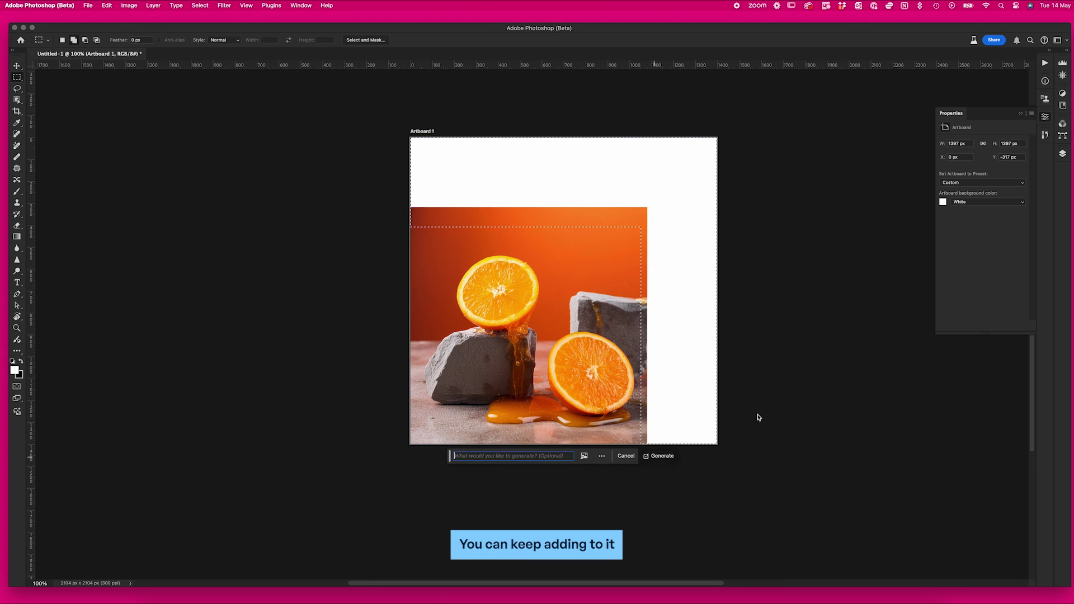
{"action": "key", "text": "Return"}
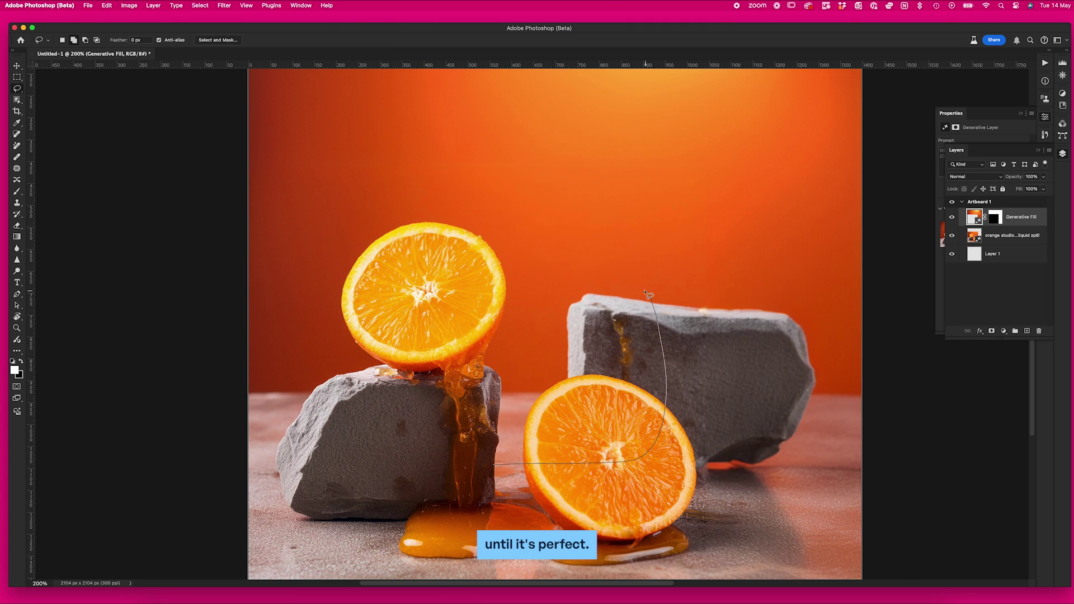
Step: Generate a 'rock' in the gap between the rocks beside the orange slice
{"action": "mouse_move", "coordinate": [451, 296]}
{"action": "left_mouse_down"}
{"action": "mouse_move", "coordinate": [451, 399]}
{"action": "mouse_move", "coordinate": [475, 465]}
{"action": "left_mouse_up"}
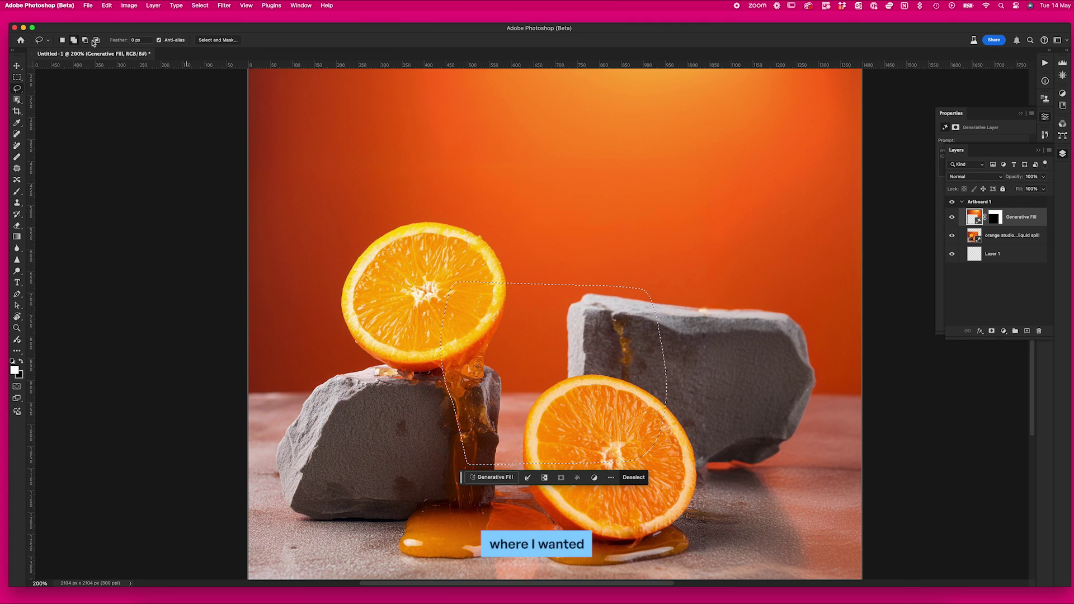
{"action": "left_click_drag", "start_coordinate": [485, 268], "coordinate": [485, 474]}
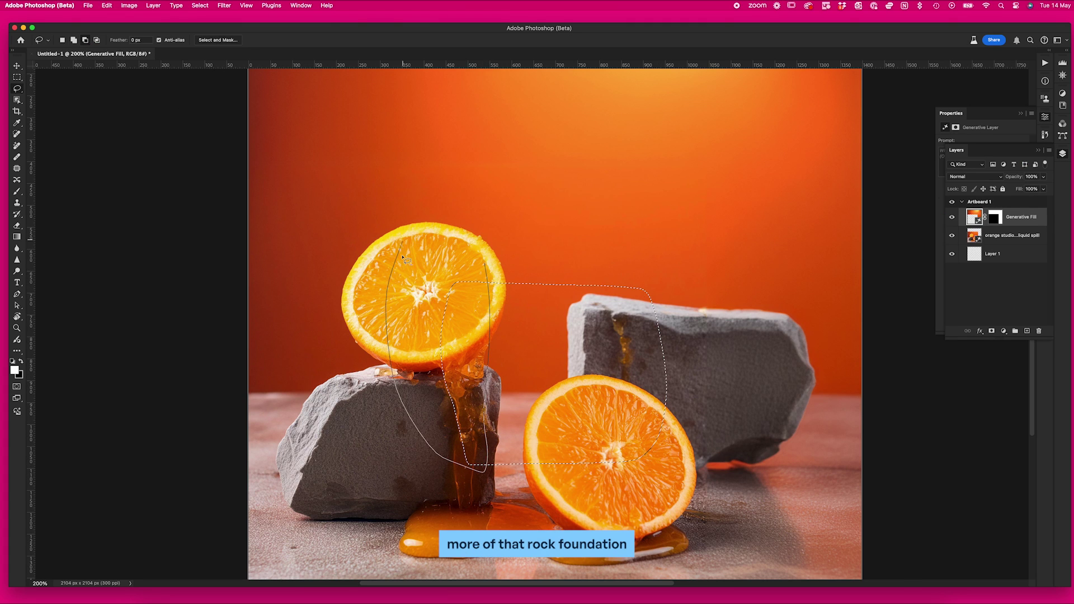
{"action": "left_click_drag", "start_coordinate": [403, 257], "coordinate": [404, 259]}
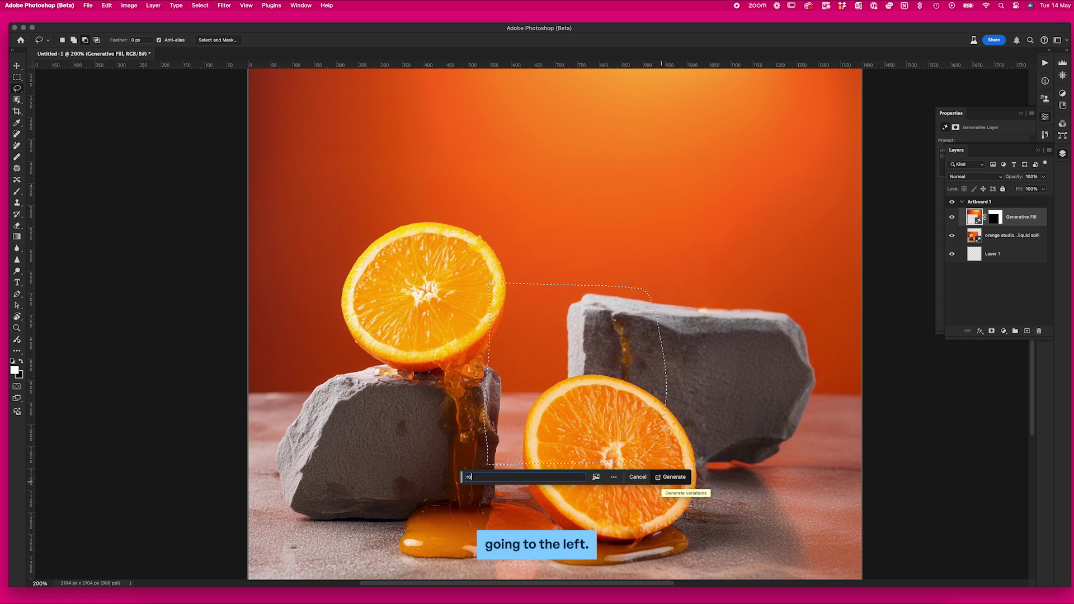
{"action": "type", "text": "rock"}
{"action": "left_click", "coordinate": [670, 476]}
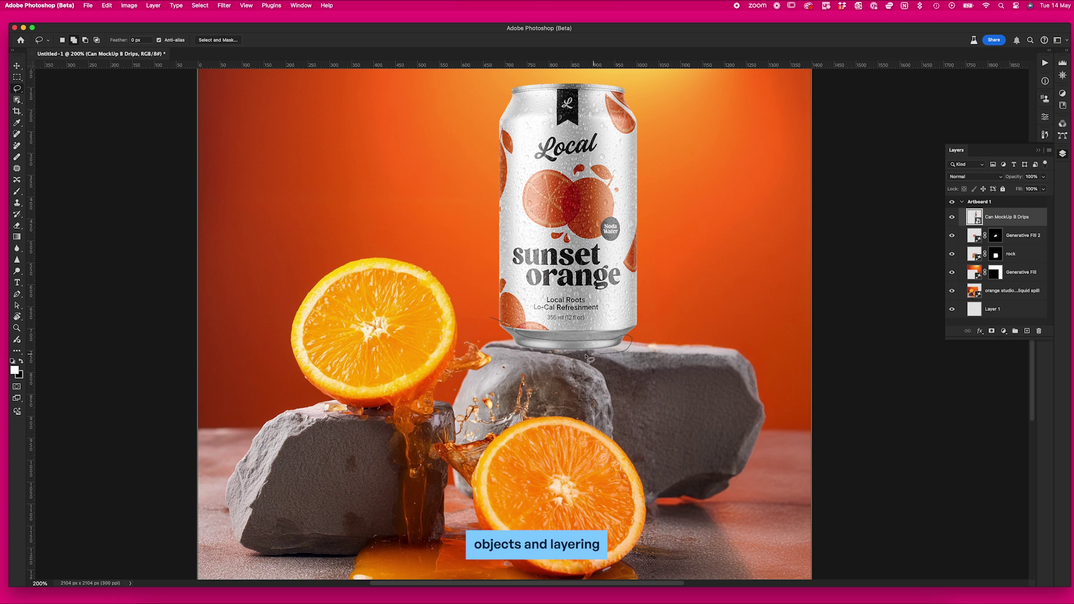
Step: Blend the can's base with Generative Fill, keeping the third variation
{"action": "mouse_move", "coordinate": [589, 358]}
{"action": "left_mouse_down"}
{"action": "mouse_move", "coordinate": [523, 356]}
{"action": "mouse_move", "coordinate": [491, 319]}
{"action": "left_mouse_up"}
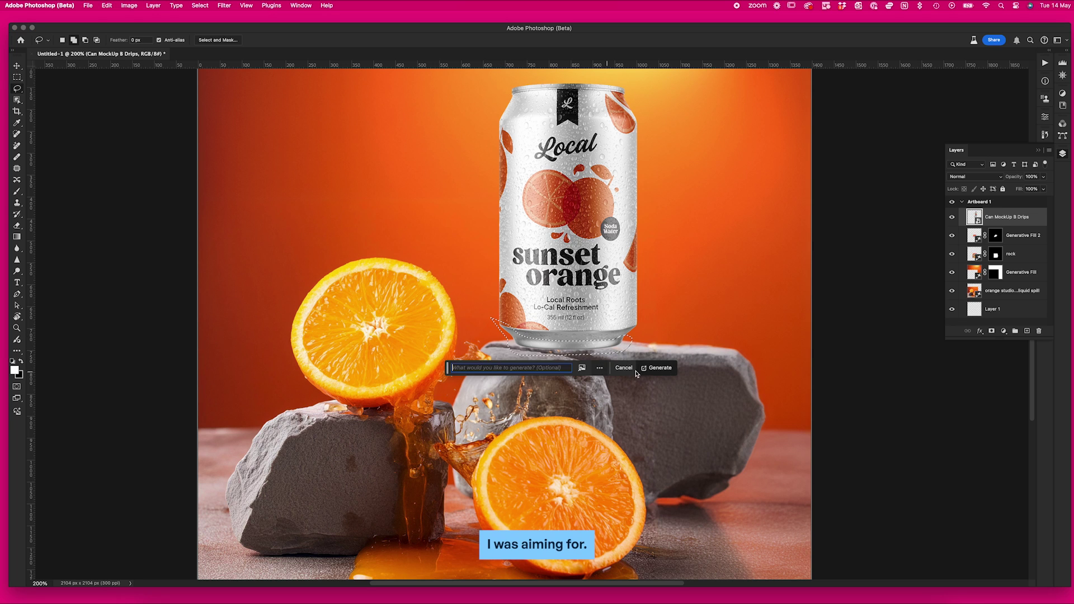
{"action": "left_click", "coordinate": [670, 370]}
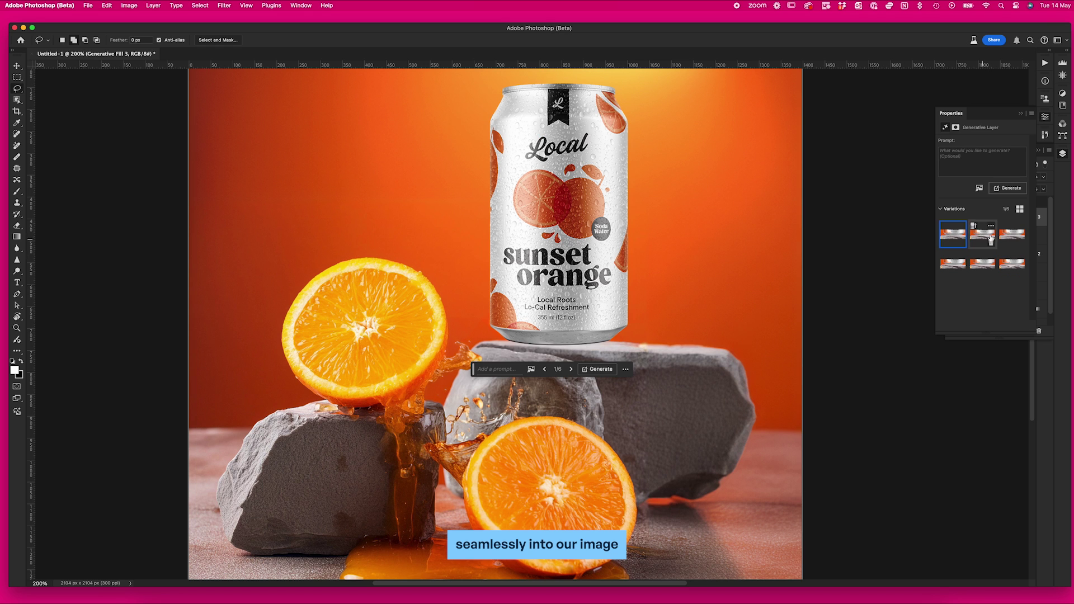
{"action": "left_click", "coordinate": [1011, 234]}
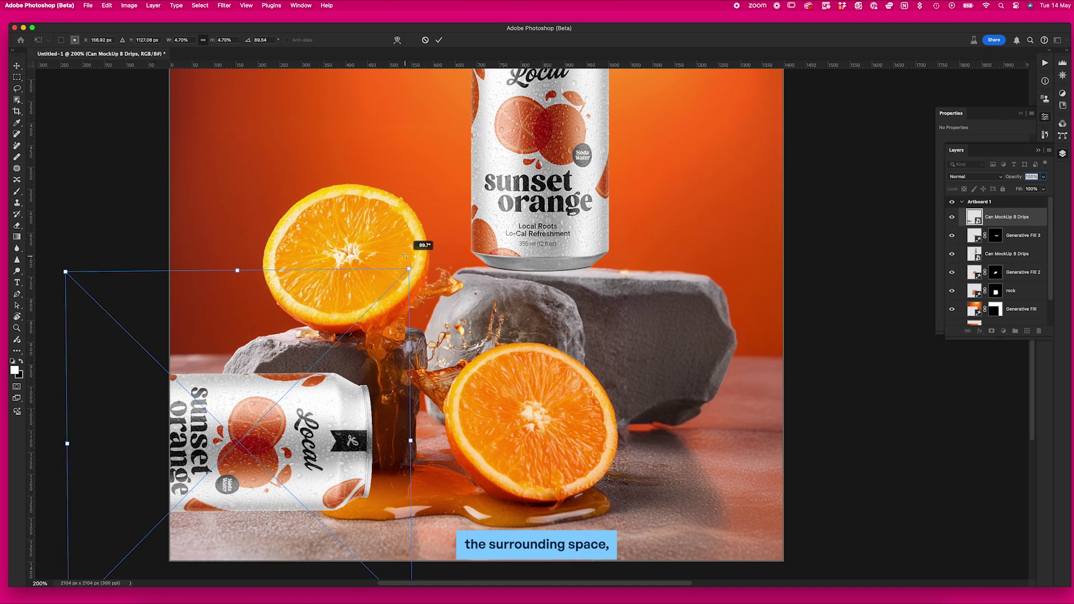
Step: Pick a fill variation and add orange liquid spilling beside the fallen can
{"action": "scroll", "coordinate": [69, 104], "scroll_direction": "down", "scroll_amount": 1}
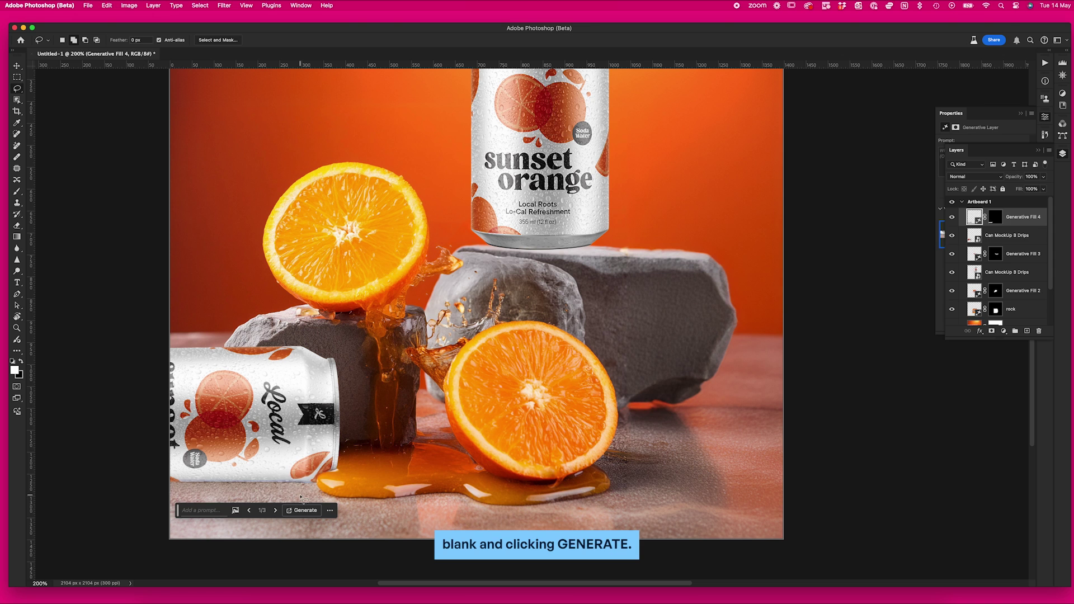
{"action": "left_click", "coordinate": [1062, 153]}
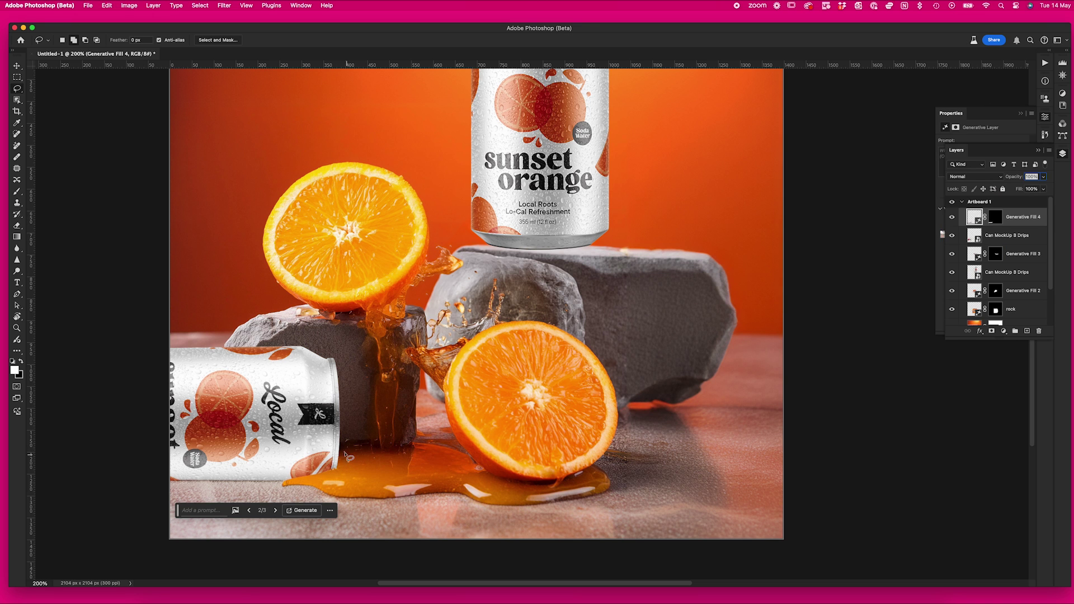
{"action": "left_click", "coordinate": [1006, 188]}
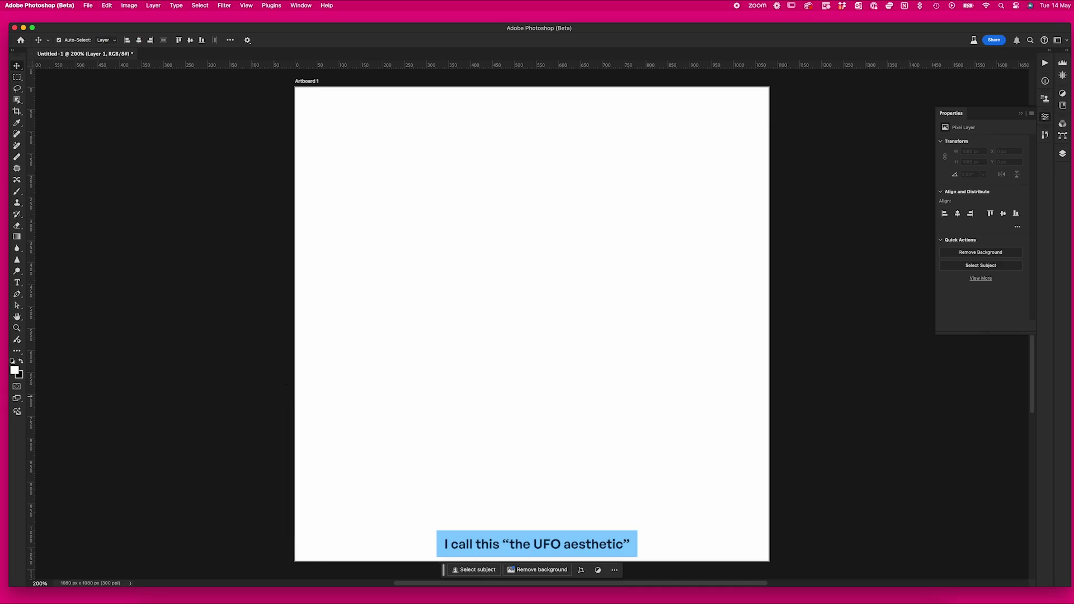
Step: Generate a Photo-type image from the prompt 'orange studio backround' on the blank artboard
{"action": "left_click", "coordinate": [16, 411]}
{"action": "type", "text": "orange"}
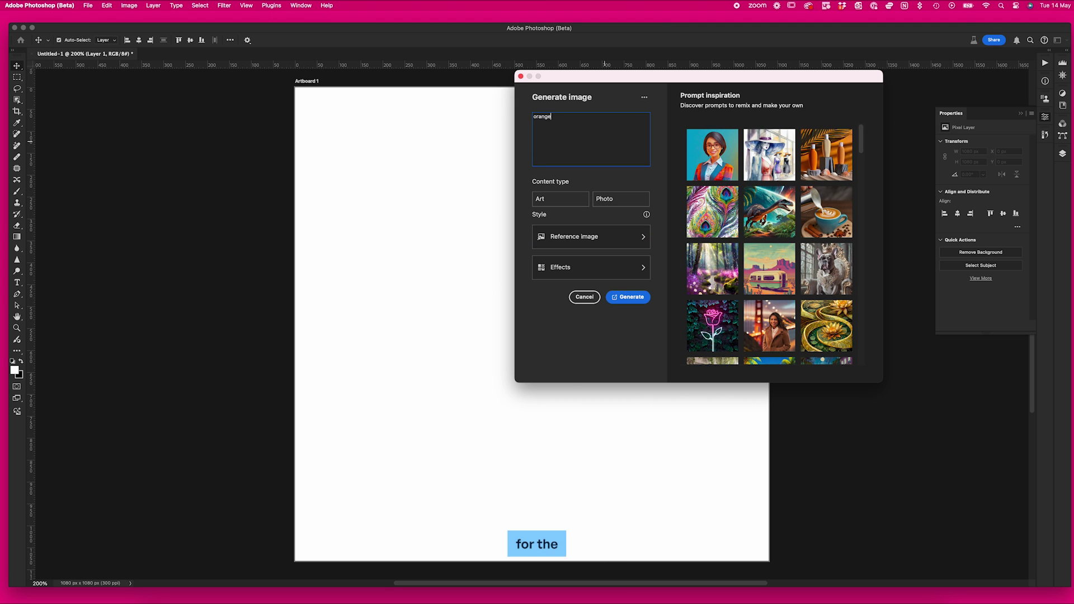
{"action": "type", "text": " studio backroun"}
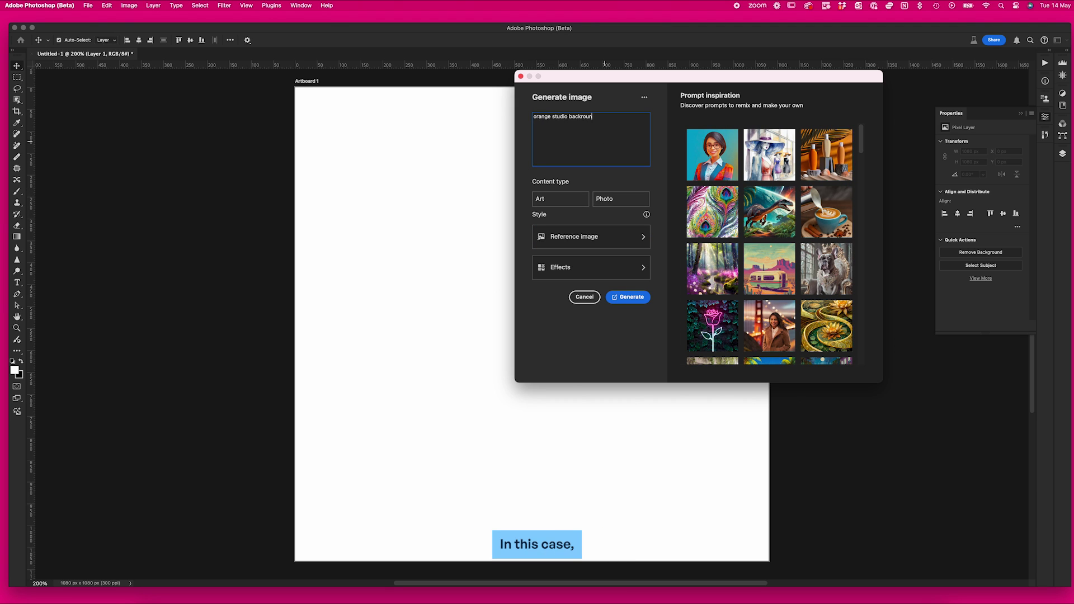
{"action": "type", "text": "d,"}
{"action": "key", "text": "BackSpace"}
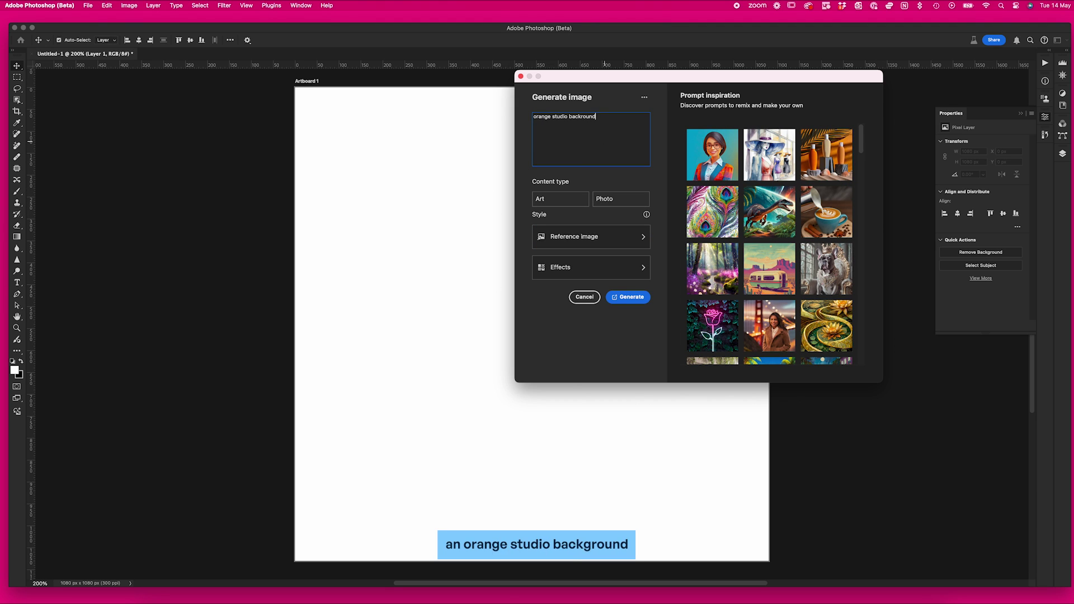
{"action": "left_click", "coordinate": [630, 200]}
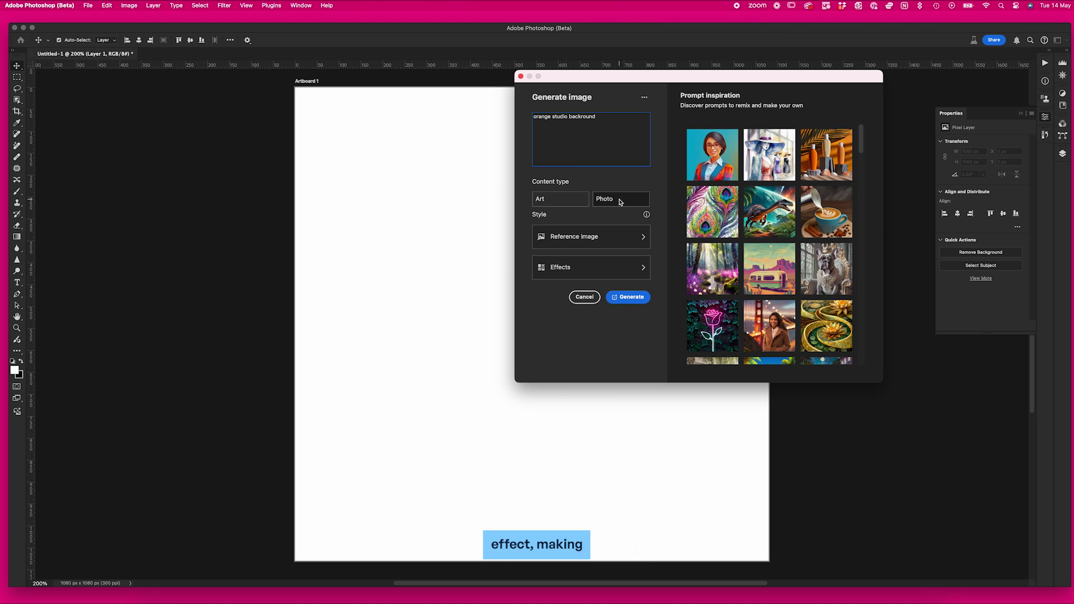
{"action": "left_click", "coordinate": [631, 297]}
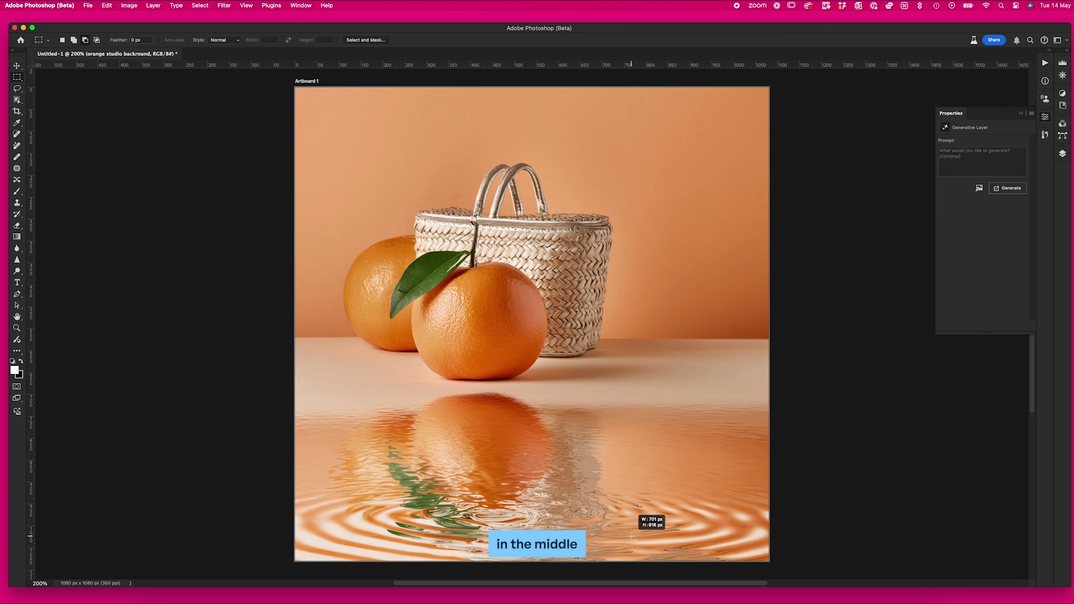
Step: Erase the oranges, basket and leftover white object with blank-prompt Generative Fill
{"action": "left_click", "coordinate": [417, 547]}
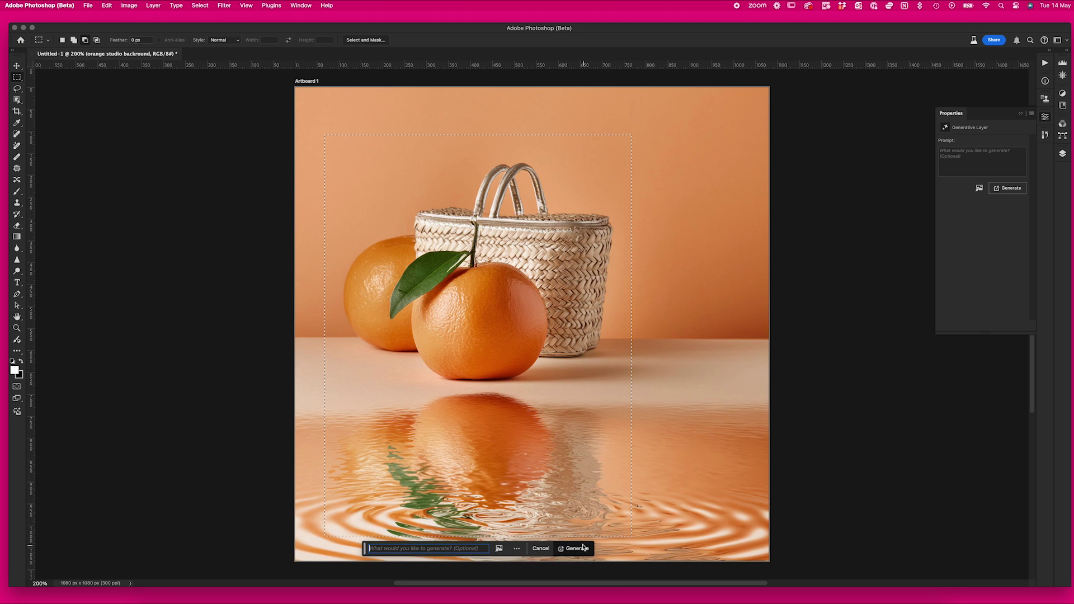
{"action": "left_click", "coordinate": [582, 547]}
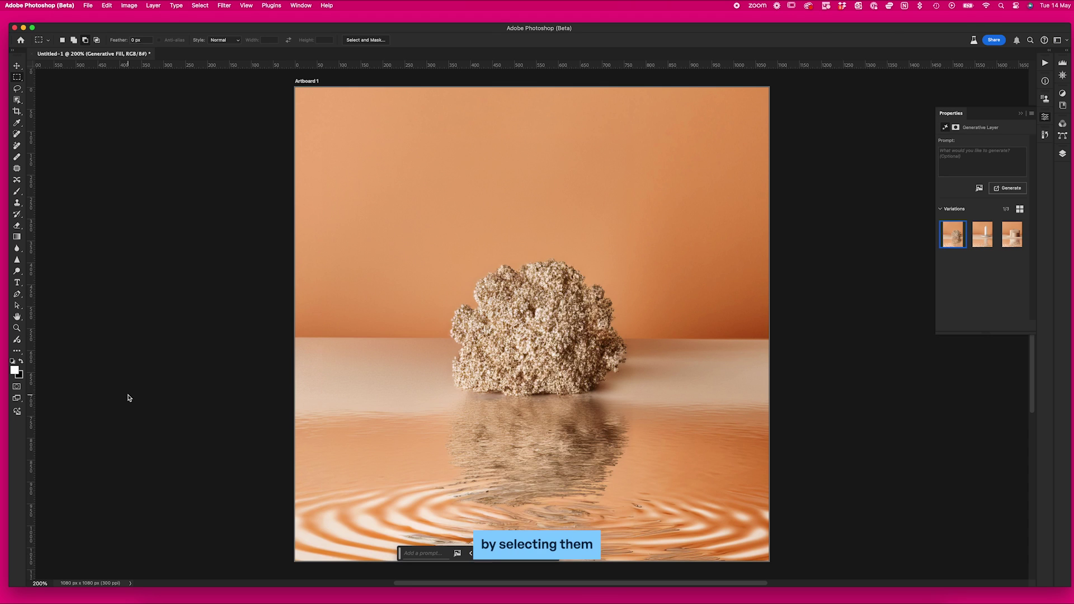
{"action": "left_click", "coordinate": [980, 241]}
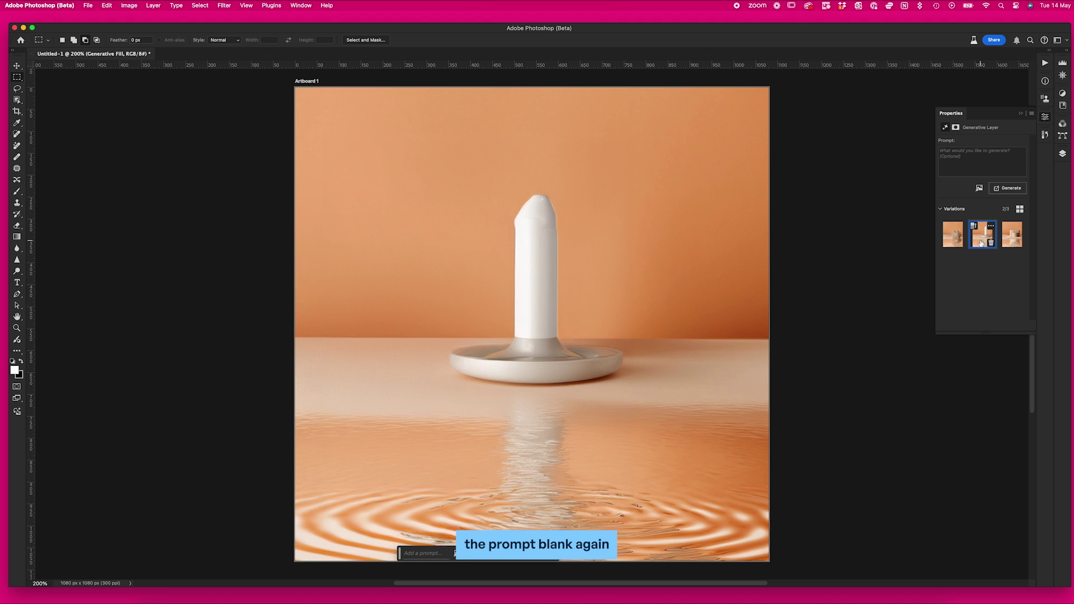
{"action": "left_click_drag", "start_coordinate": [445, 176], "coordinate": [632, 559]}
{"action": "left_click", "coordinate": [474, 564]}
{"action": "left_click", "coordinate": [632, 563]}
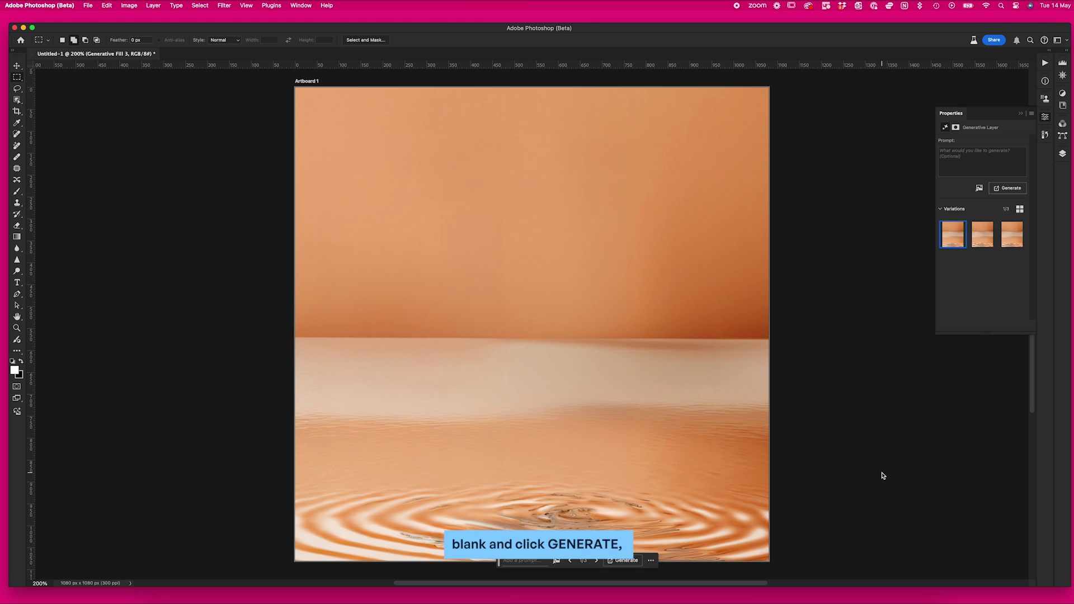
{"action": "key", "text": "super+t"}
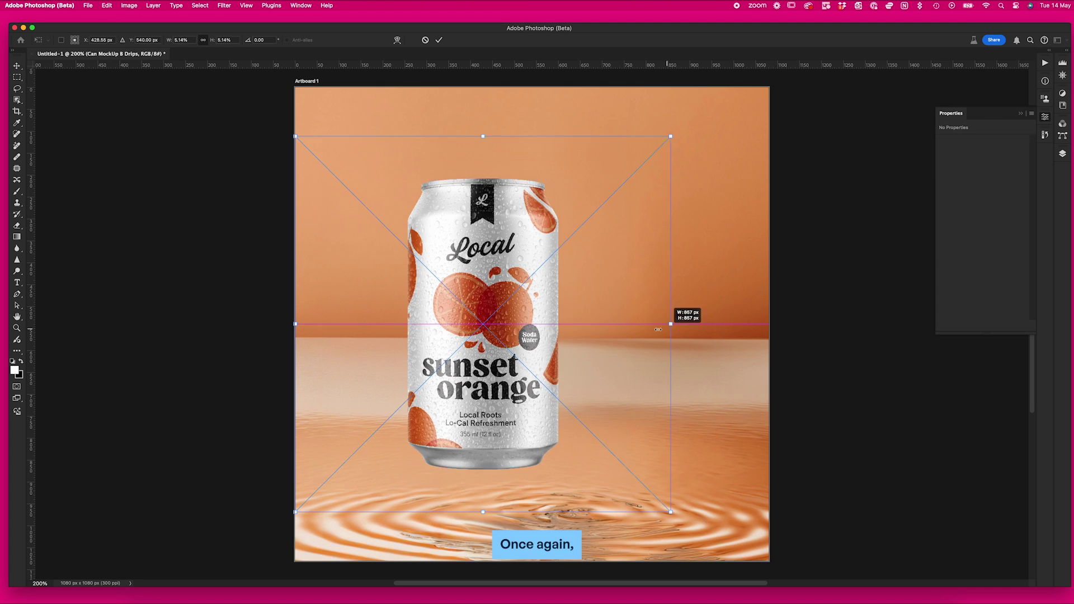
Step: Shrink the can and centre it in the water, then shift the background up and left
{"action": "left_click_drag", "start_coordinate": [674, 310], "coordinate": [579, 344]}
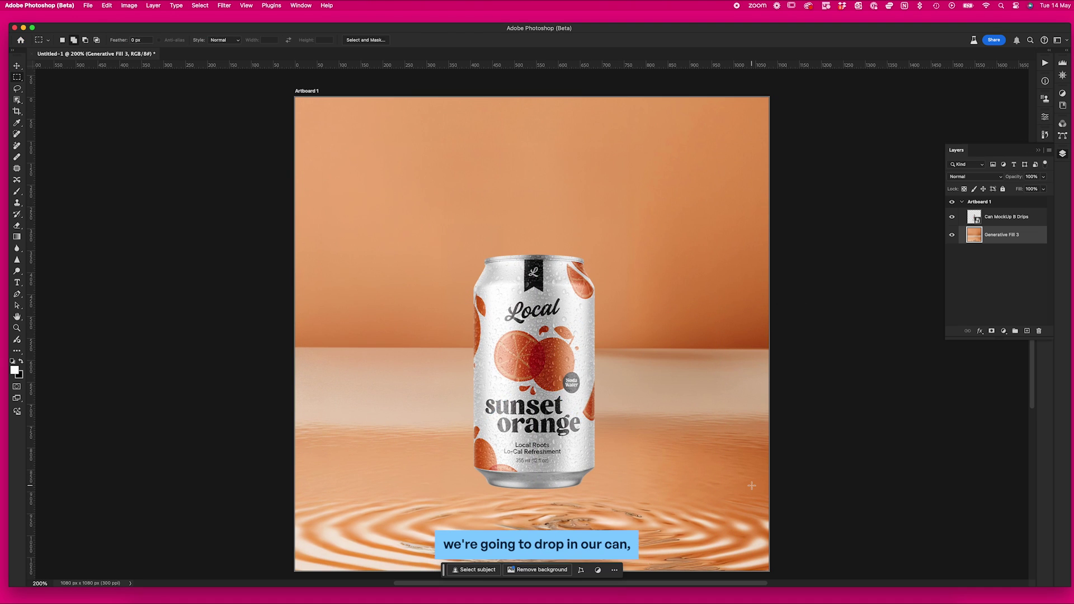
{"action": "key", "text": "v"}
{"action": "left_click_drag", "start_coordinate": [728, 476], "coordinate": [682, 436]}
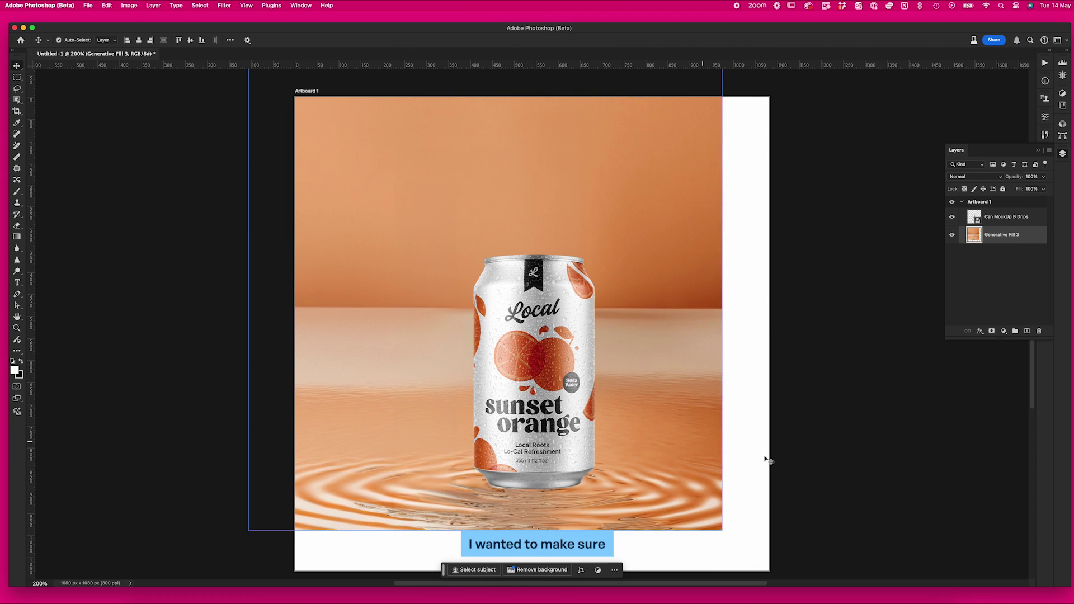
Step: Generative Fill the exposed right and bottom white edges and choose another variation
{"action": "key", "text": "m"}
{"action": "left_click_drag", "start_coordinate": [632, 88], "coordinate": [844, 553]}
{"action": "left_click_drag", "start_coordinate": [280, 515], "coordinate": [846, 566]}
{"action": "left_click", "coordinate": [467, 80]}
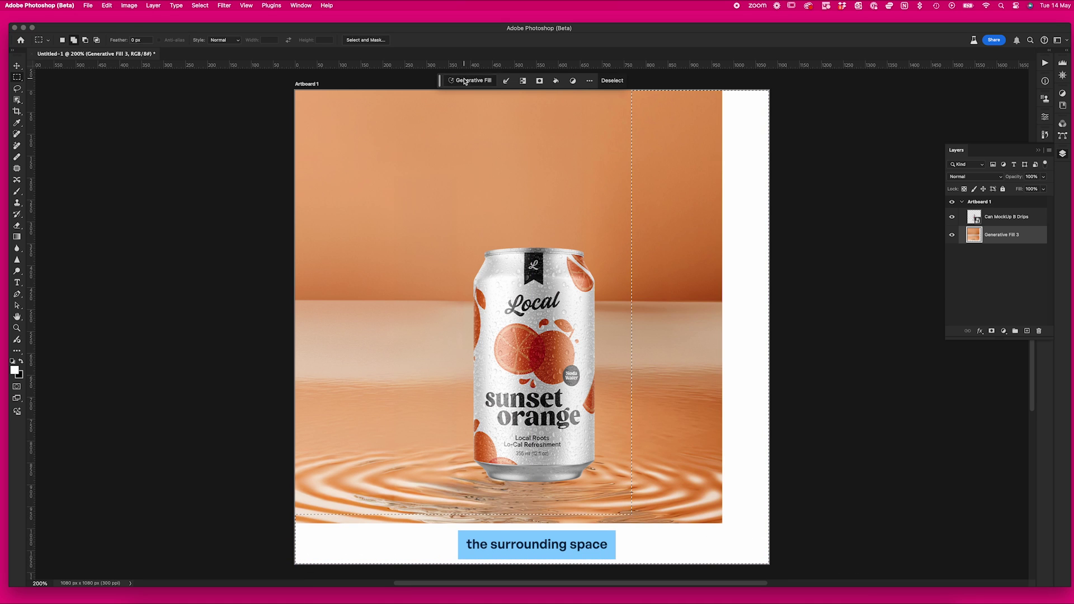
{"action": "left_click", "coordinate": [631, 82]}
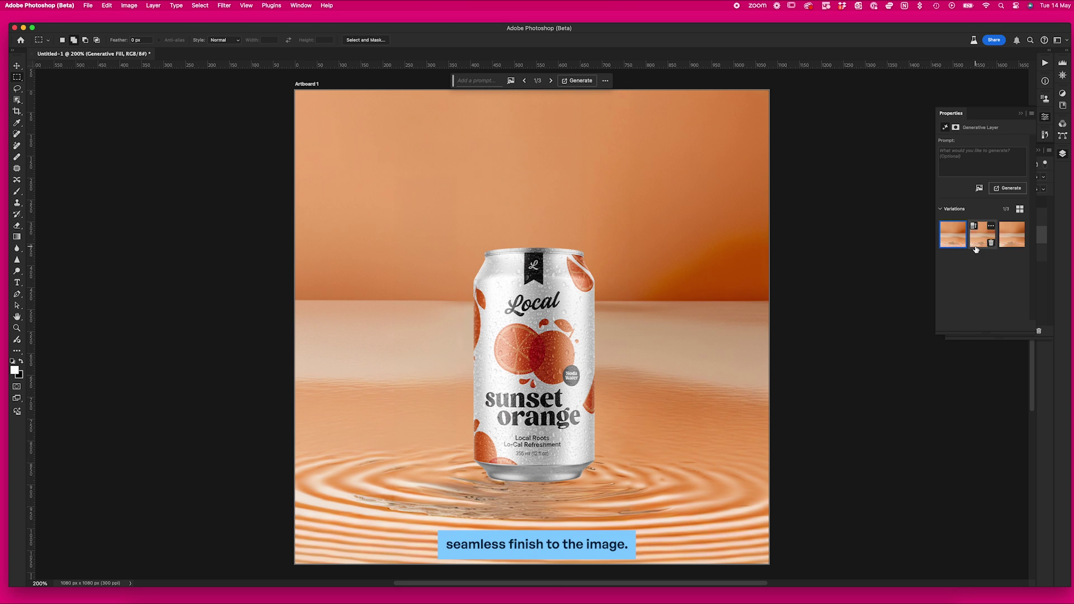
{"action": "left_click", "coordinate": [977, 240]}
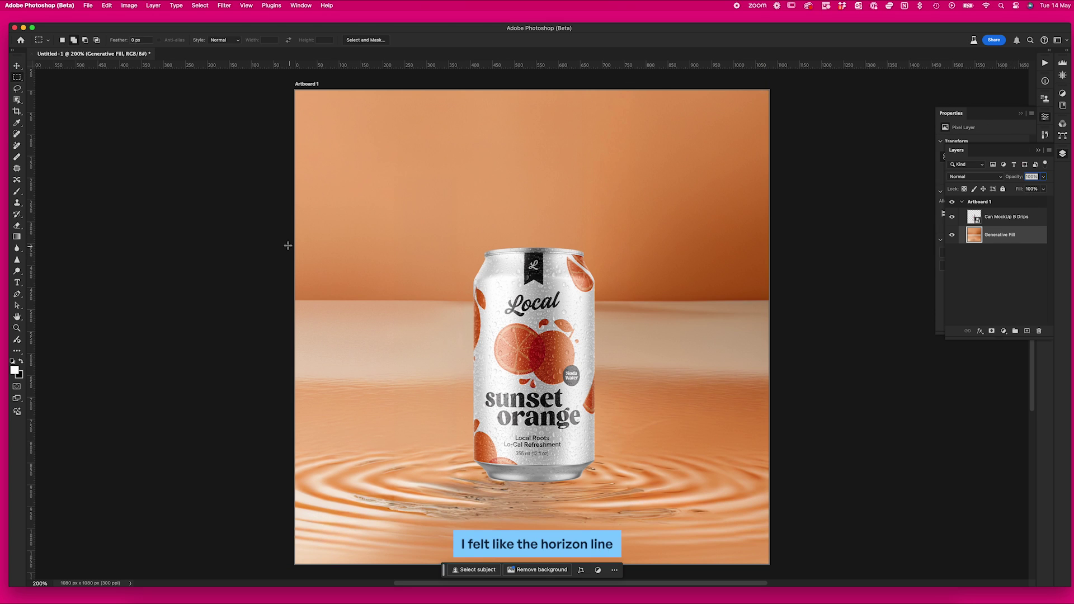
Step: Move a full-width horizon band further down the image
{"action": "left_click_drag", "start_coordinate": [288, 250], "coordinate": [799, 330]}
{"action": "key", "text": "v"}
{"action": "left_click_drag", "start_coordinate": [656, 307], "coordinate": [649, 391]}
{"action": "key", "text": "ctrl+d"}
Step: With the can hidden, Generative Fill the two seam gaps to rebuild the backdrop
{"action": "left_click", "coordinate": [975, 217]}
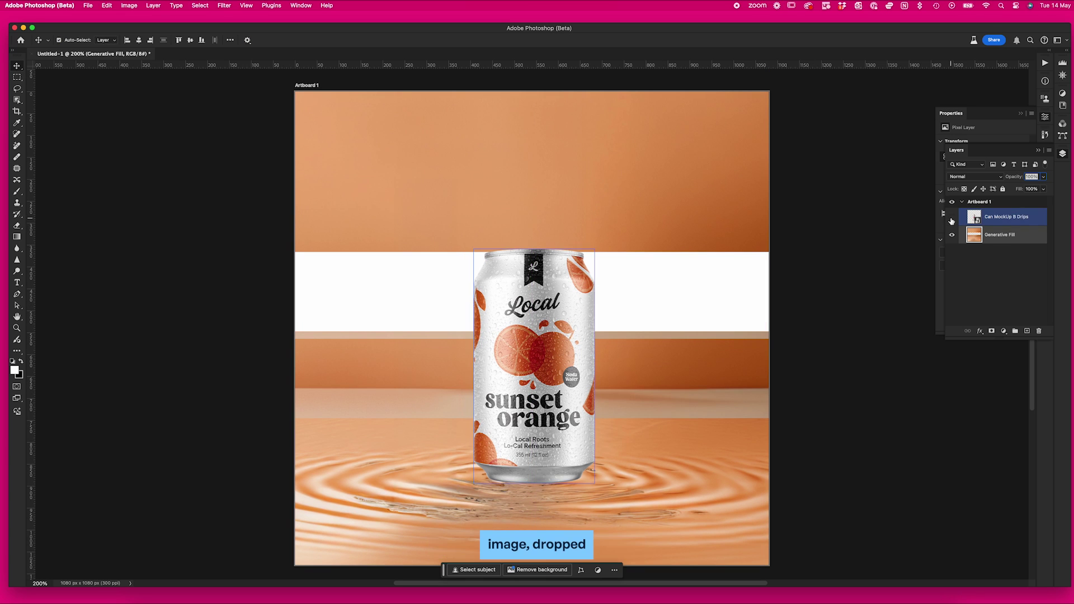
{"action": "left_click", "coordinate": [952, 217]}
{"action": "key", "text": "m"}
{"action": "left_click_drag", "start_coordinate": [283, 230], "coordinate": [788, 349]}
{"action": "left_click_drag", "start_coordinate": [291, 412], "coordinate": [832, 448]}
{"action": "left_click", "coordinate": [473, 461]}
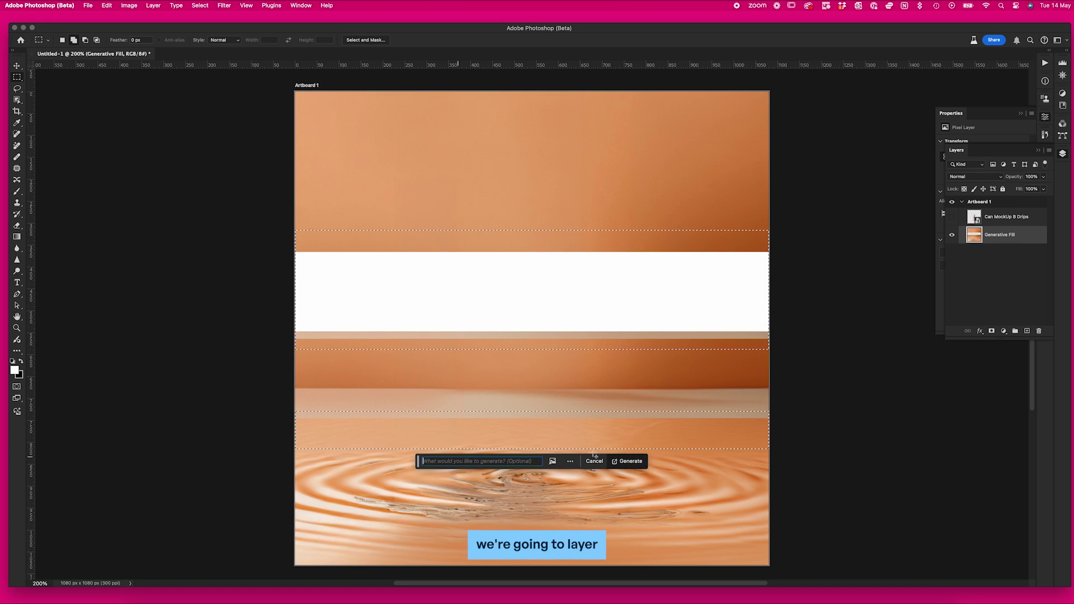
{"action": "left_click", "coordinate": [621, 459]}
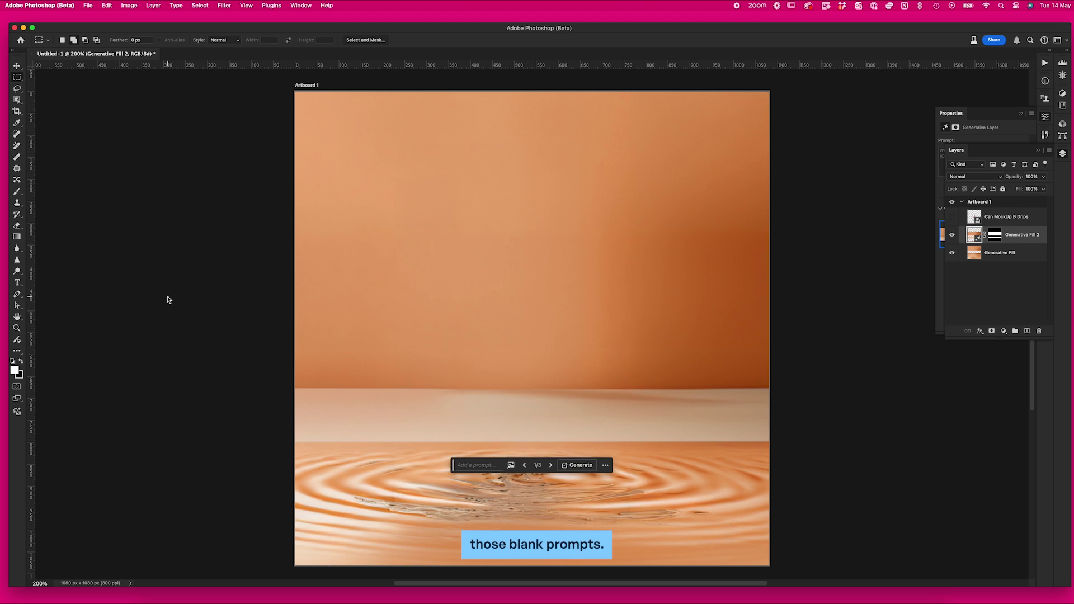
{"action": "left_click", "coordinate": [1062, 154]}
Step: Show the can again and generate 'water' around its base
{"action": "left_click", "coordinate": [982, 233]}
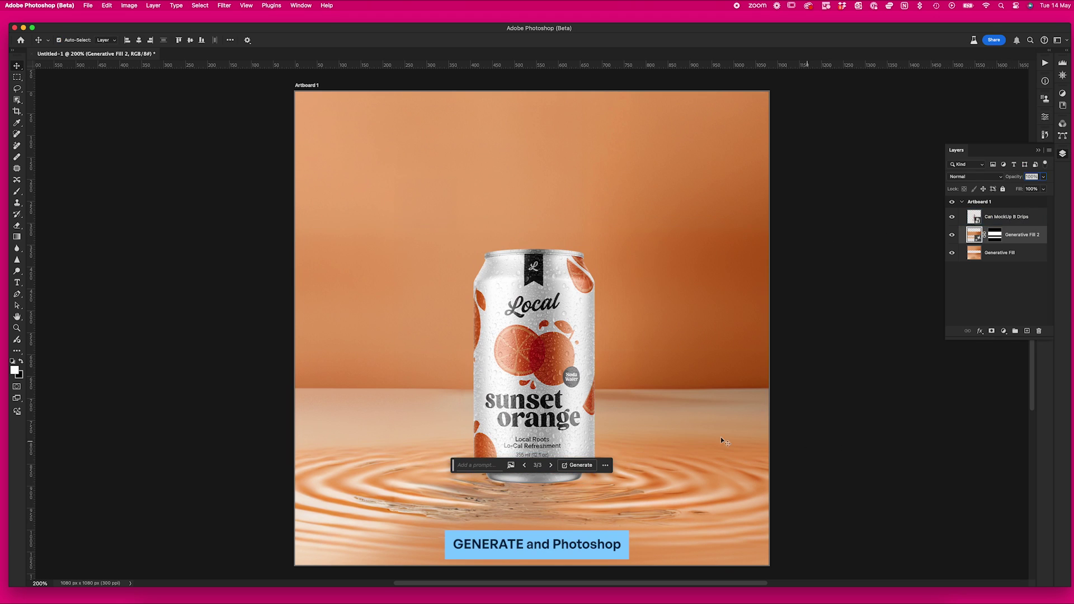
{"action": "key", "text": "l"}
{"action": "left_click_drag", "start_coordinate": [447, 470], "coordinate": [607, 459]}
{"action": "left_click", "coordinate": [599, 507]}
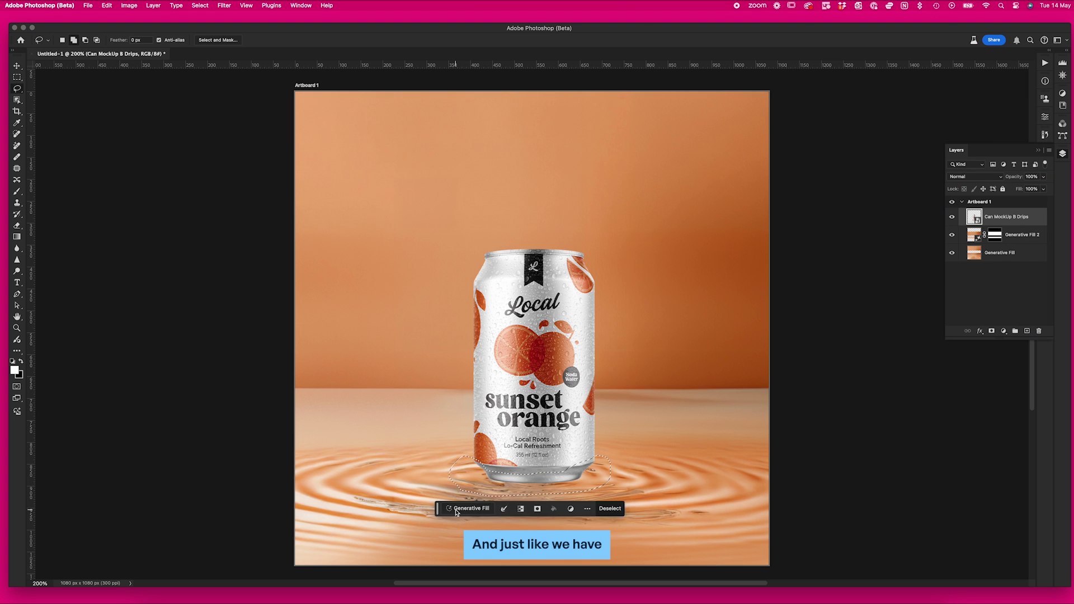
{"action": "key", "text": "Return"}
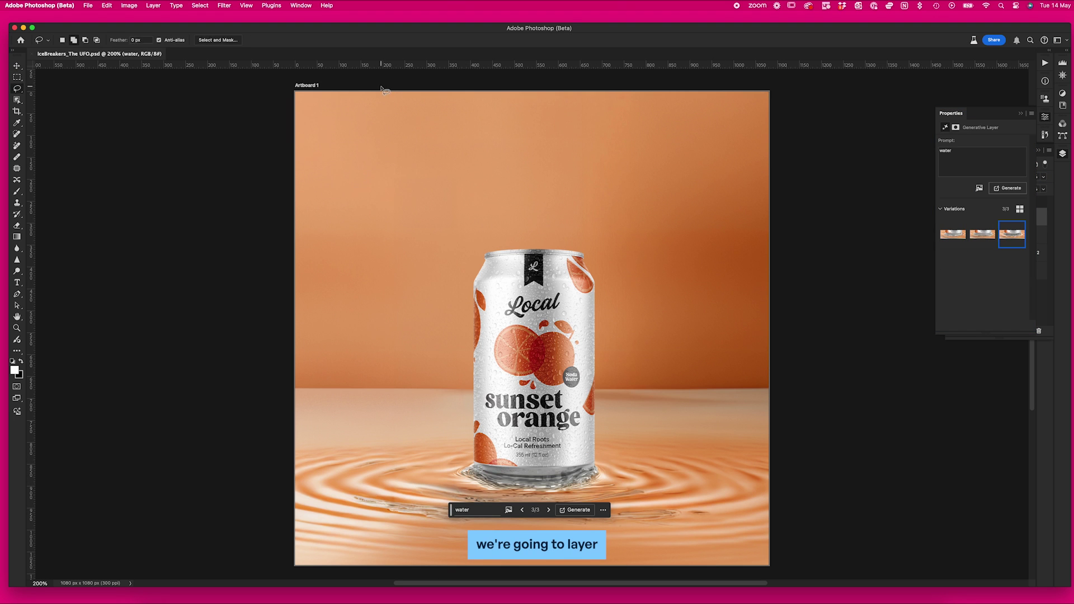
Step: Generate 'flying orange slices and leaves' in the top-left space, keeping the third variation
{"action": "left_click_drag", "start_coordinate": [384, 91], "coordinate": [497, 169]}
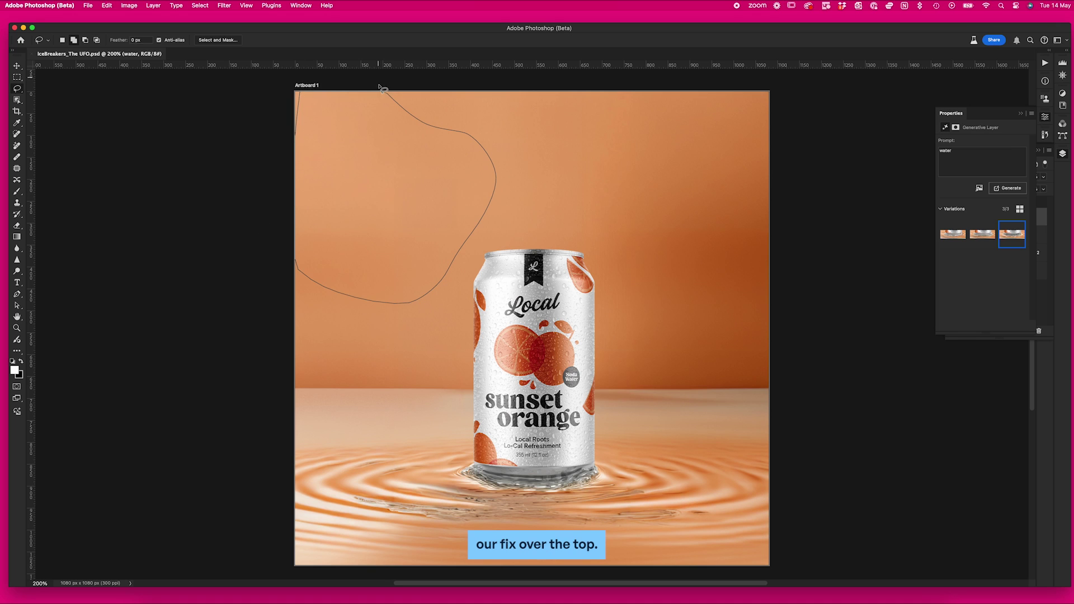
{"action": "left_click_drag", "start_coordinate": [383, 89], "coordinate": [384, 90]}
{"action": "type", "text": "flyin"}
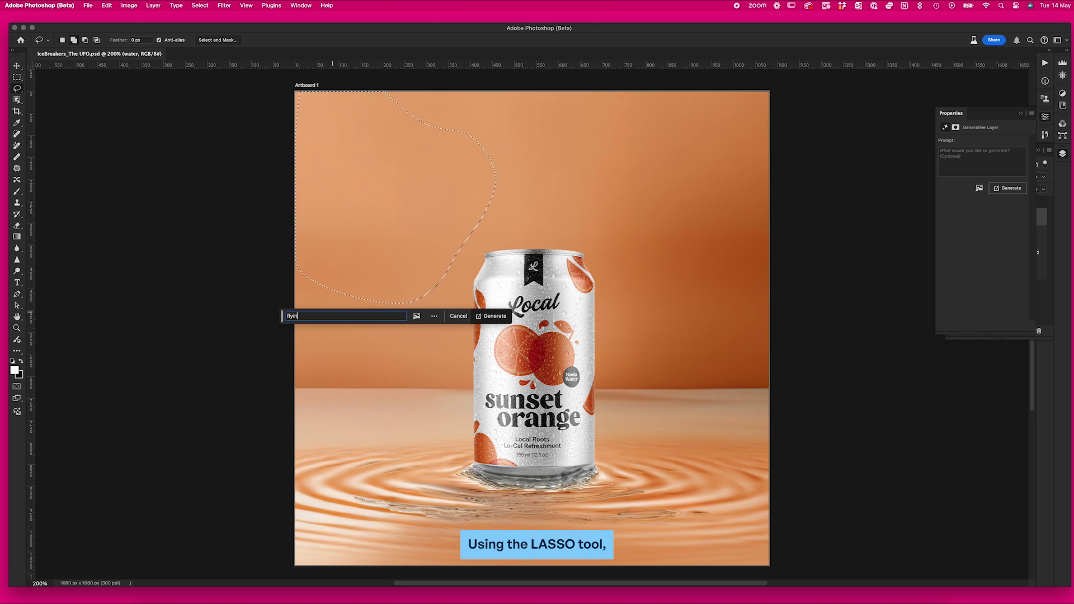
{"action": "type", "text": "g orange s"}
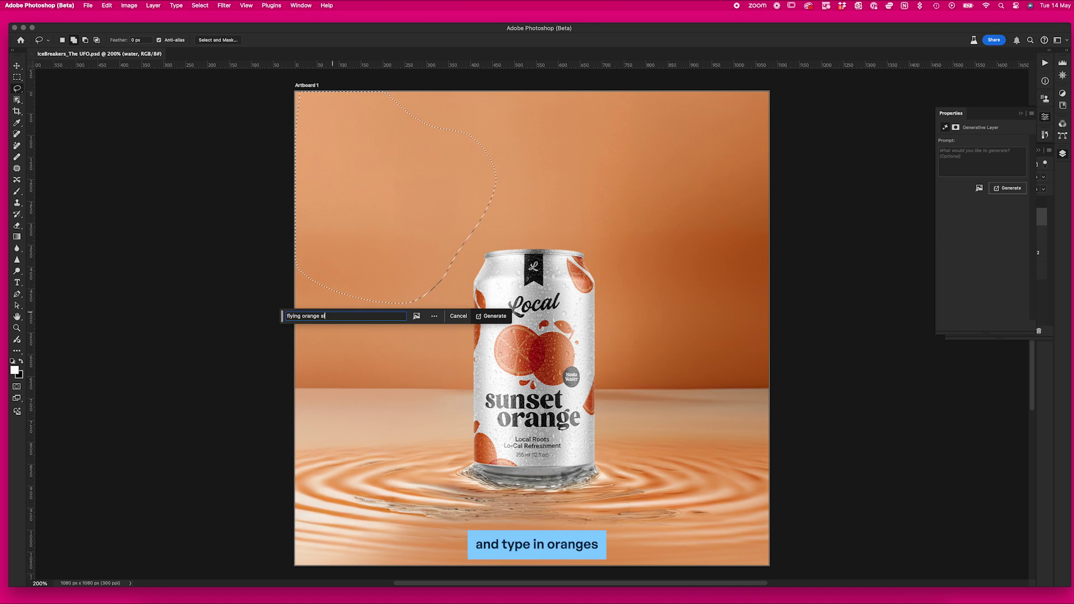
{"action": "type", "text": "lices and lea"}
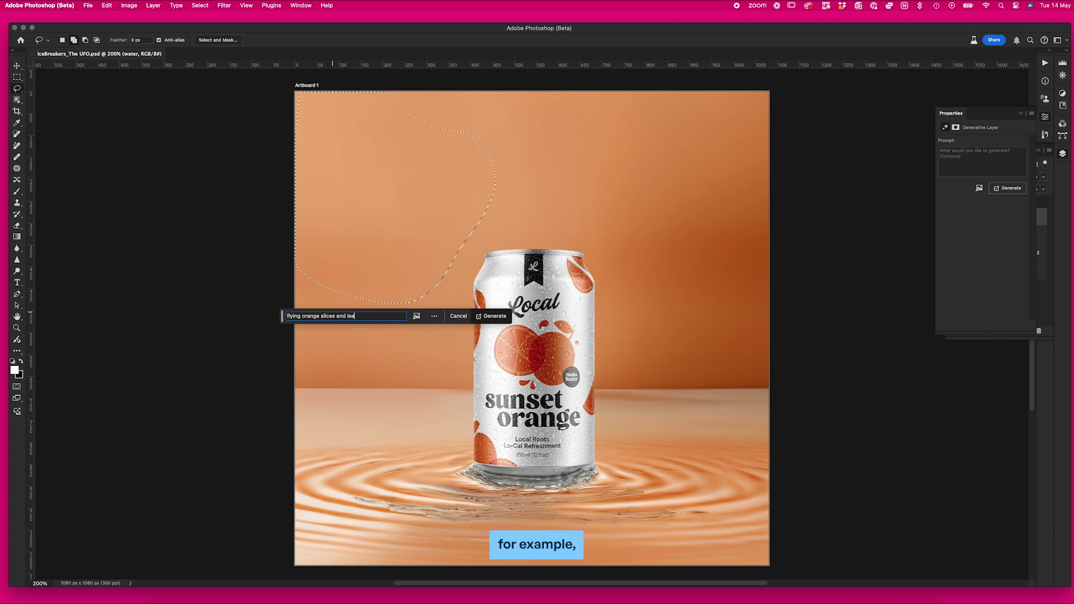
{"action": "type", "text": "ves"}
{"action": "key", "text": "Return"}
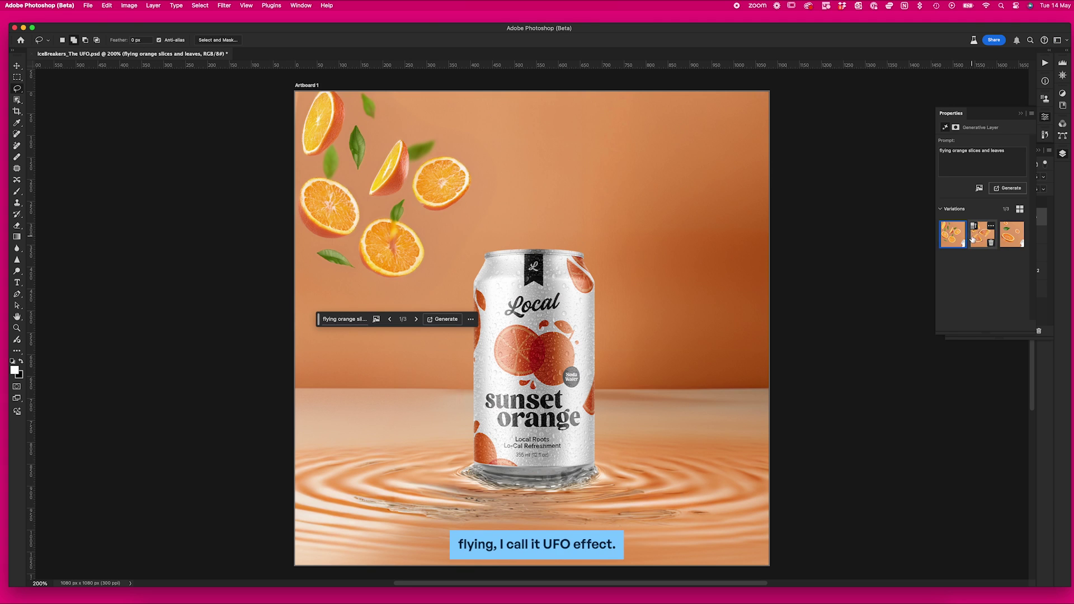
{"action": "left_click", "coordinate": [971, 239]}
{"action": "left_click", "coordinate": [1009, 239]}
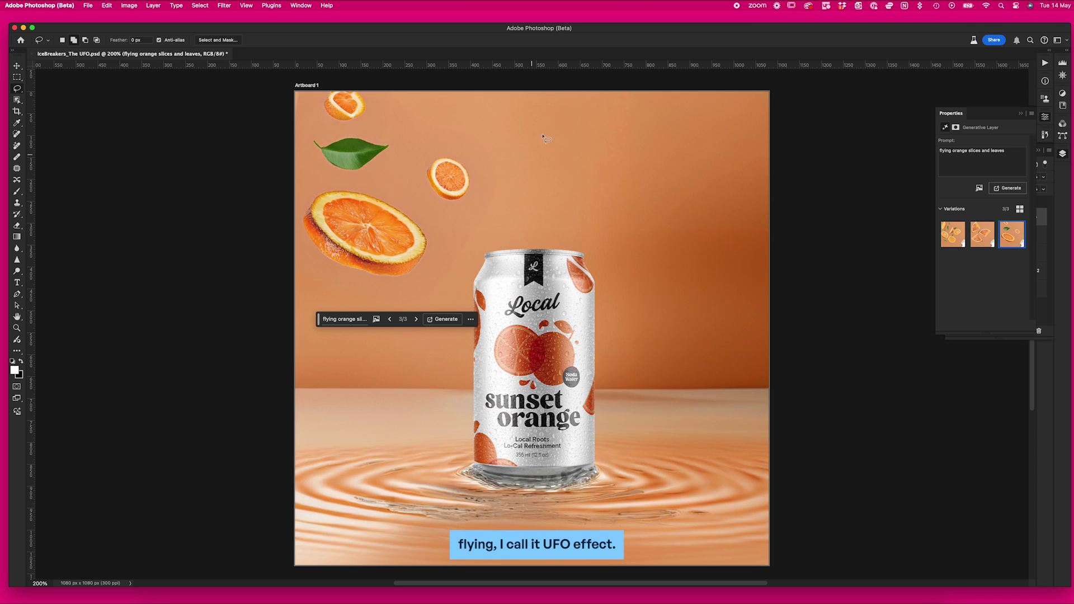
Step: Generate flying orange slices, green leaves and orange liquid in the upper-right area
{"action": "left_click_drag", "start_coordinate": [466, 91], "coordinate": [769, 320]}
{"action": "type", "text": "flying orange slices, flying gr"}
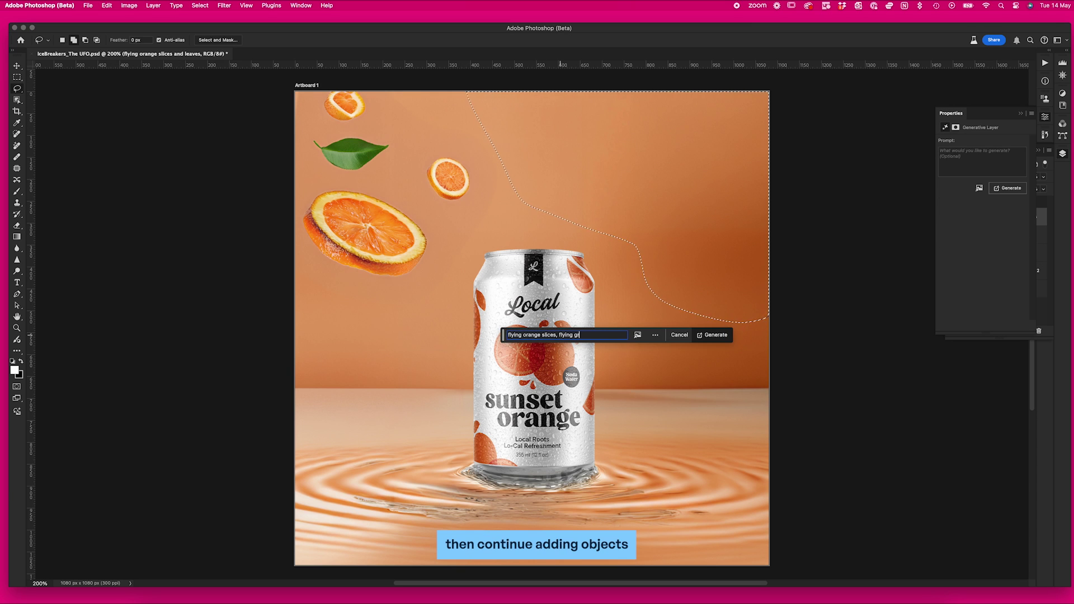
{"action": "type", "text": "een leaves, flying orange liquid"}
{"action": "left_click", "coordinate": [712, 334]}
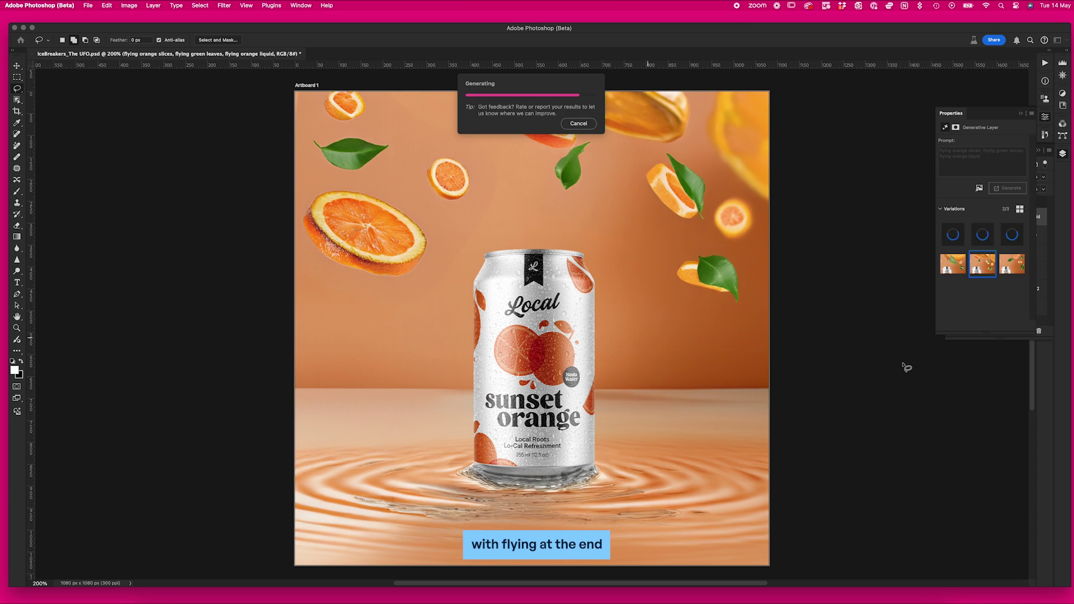